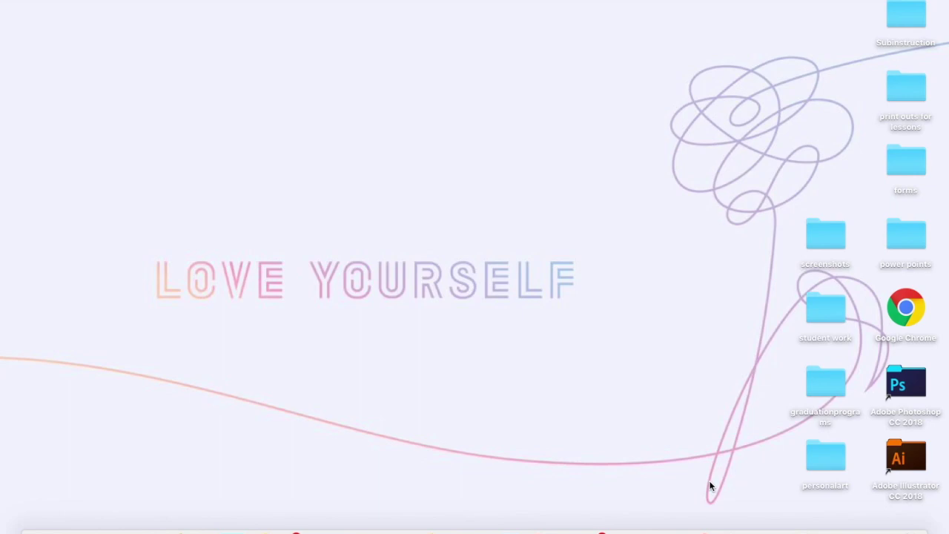
Bring up Sketchpad, try the Select, Crop, Pencil and Shape tools, and show the shape-type list
{"action": "left_click", "coordinate": [705, 528]}
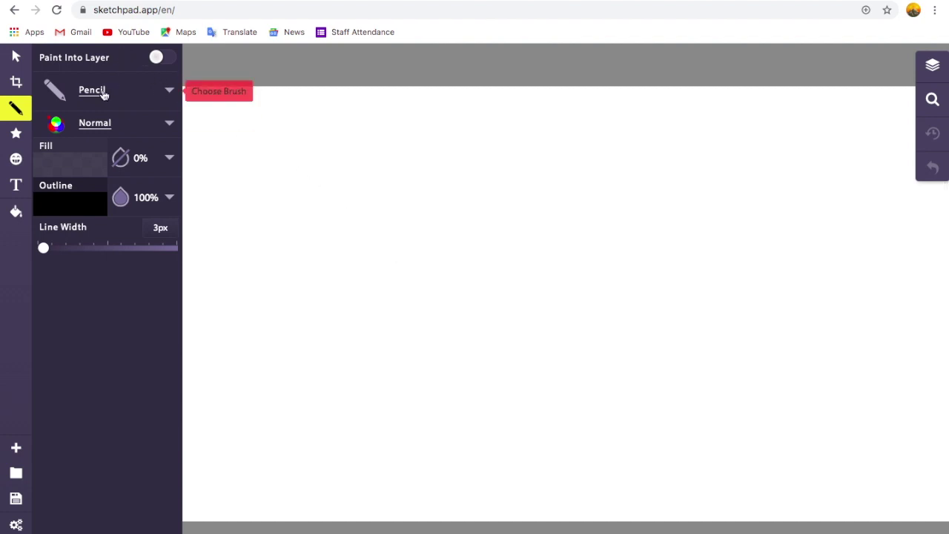
{"action": "left_click", "coordinate": [15, 59]}
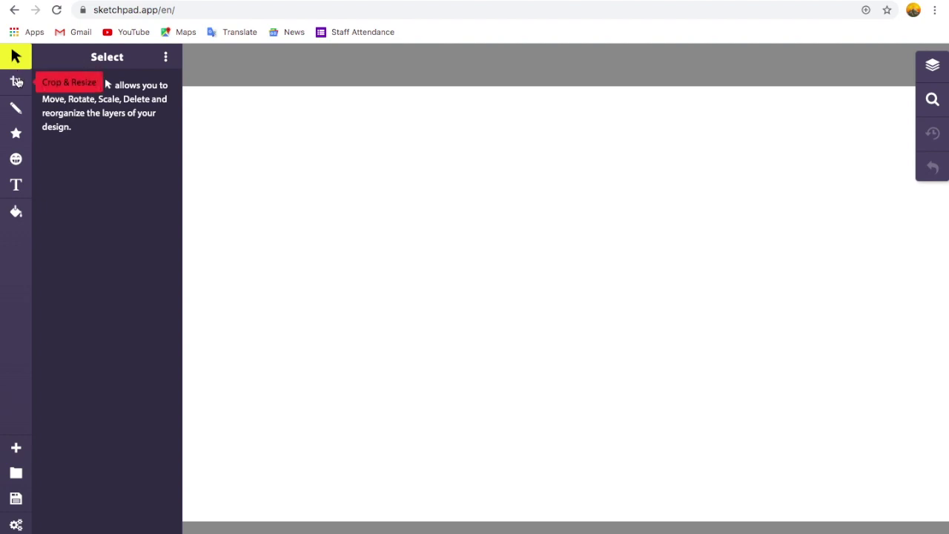
{"action": "left_click", "coordinate": [16, 84]}
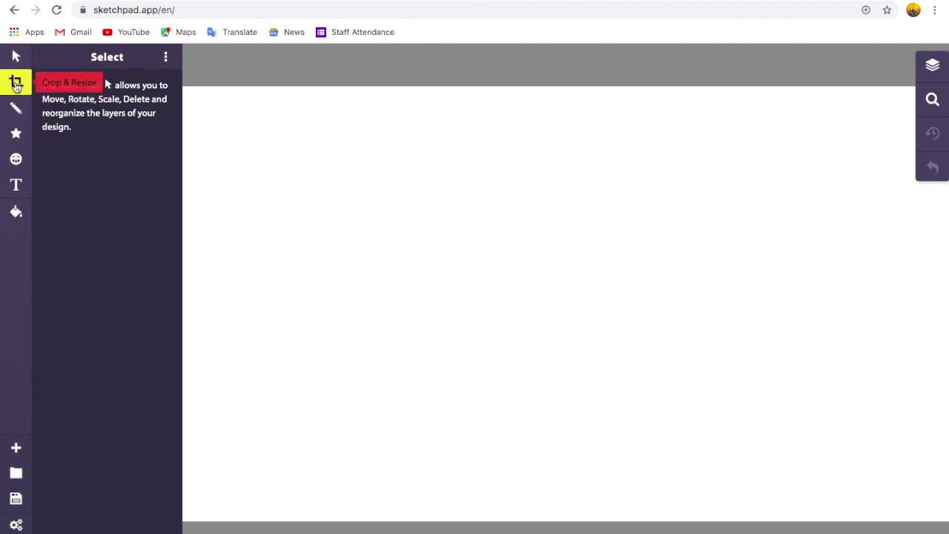
{"action": "left_click", "coordinate": [18, 108]}
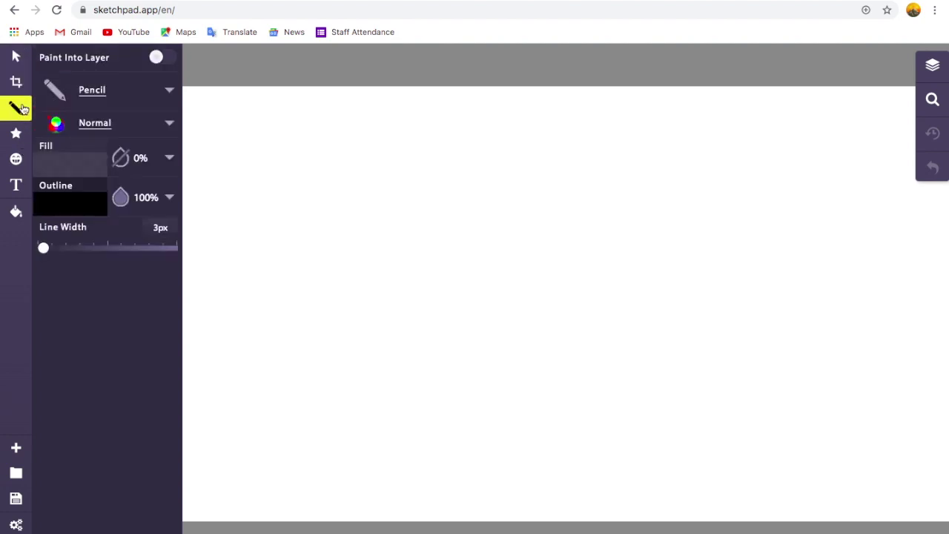
{"action": "left_click", "coordinate": [16, 133]}
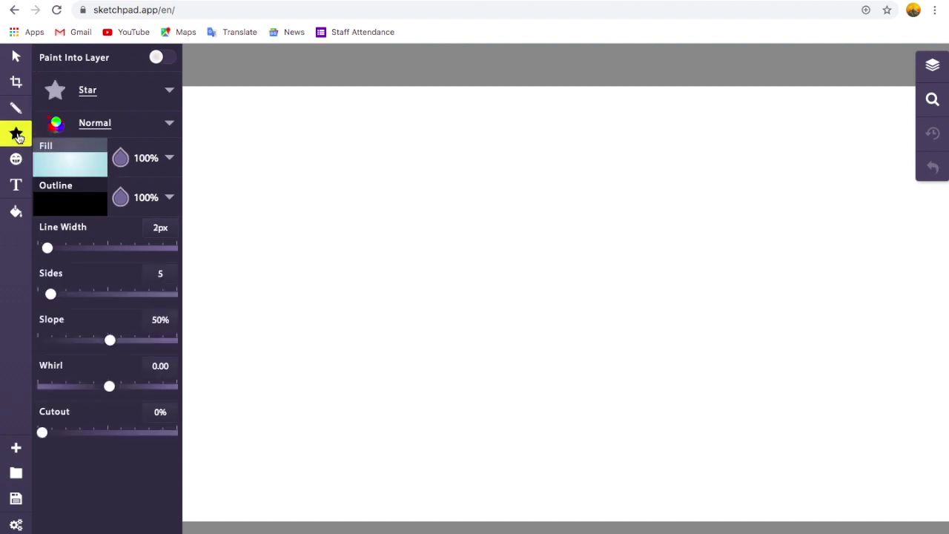
{"action": "left_click", "coordinate": [94, 104]}
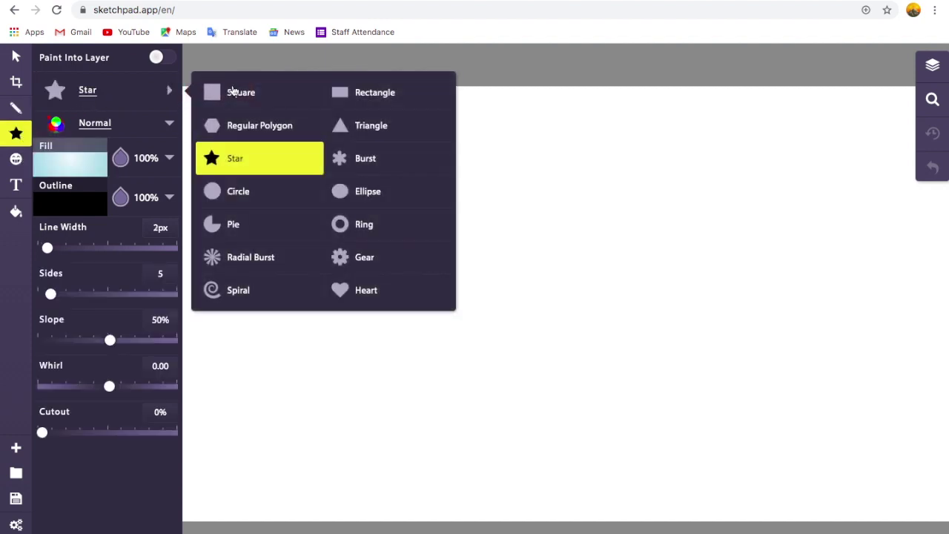
Set the shape tool to Rectangle with a solid red fill colour
{"action": "left_click", "coordinate": [388, 91]}
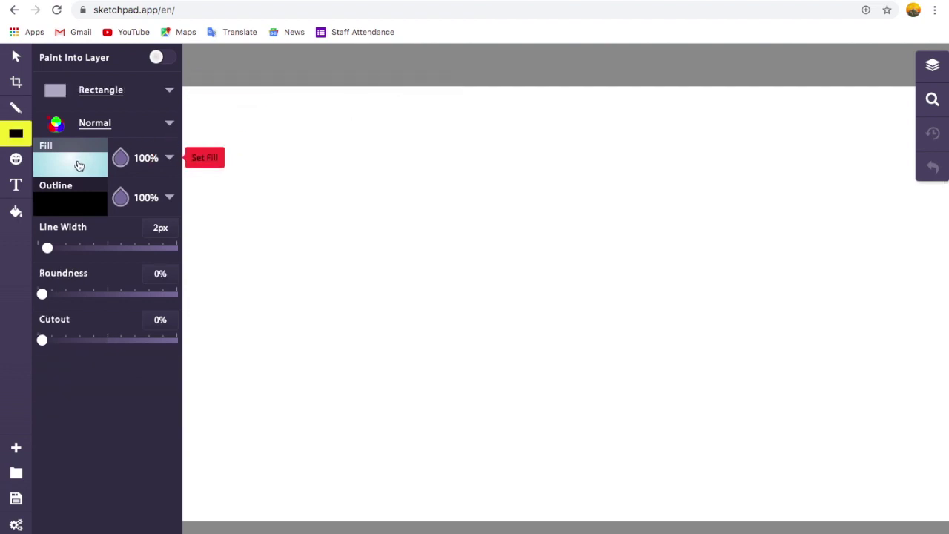
{"action": "left_click", "coordinate": [80, 166]}
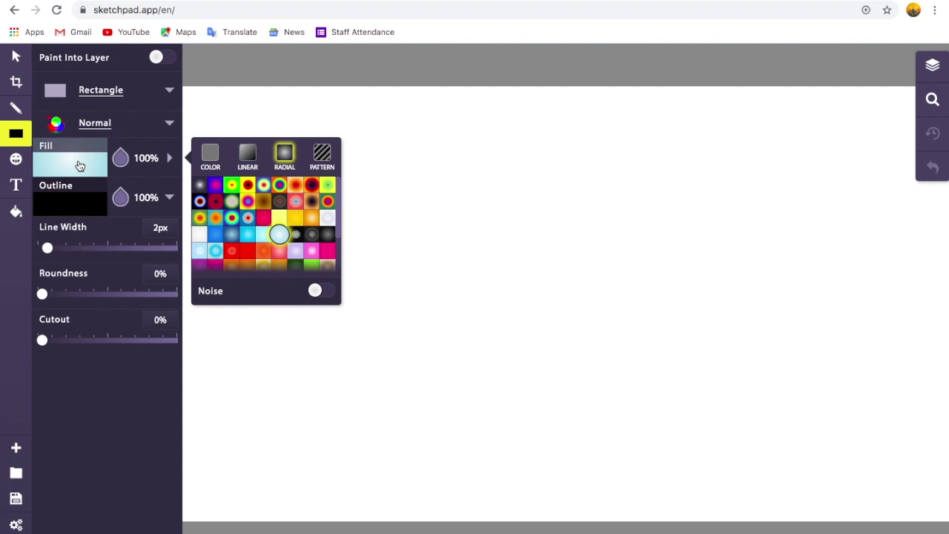
{"action": "left_click", "coordinate": [210, 154]}
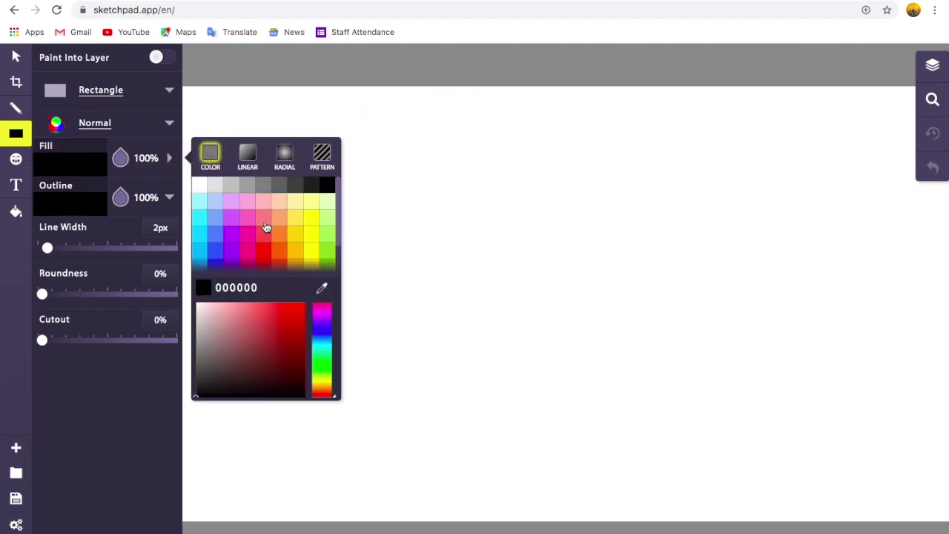
{"action": "left_click", "coordinate": [261, 254]}
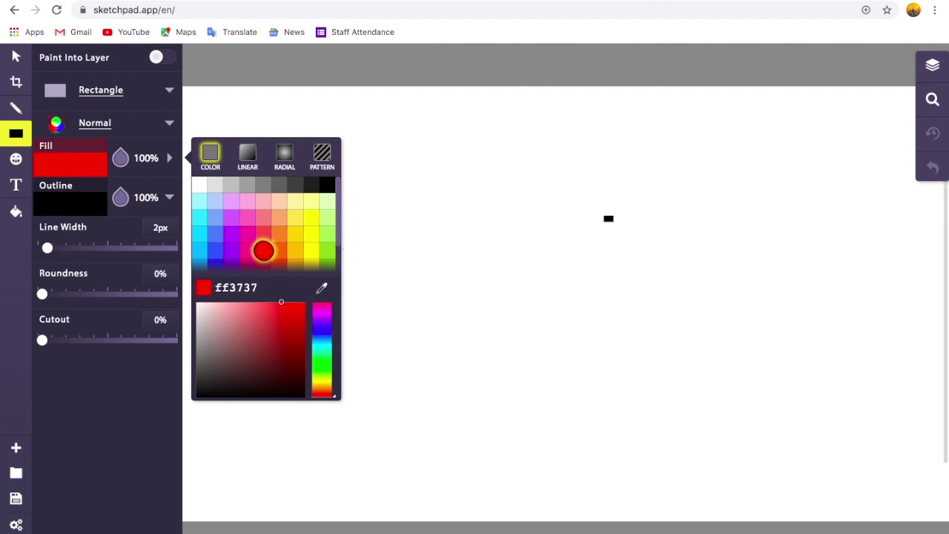
Draw a red rectangle and stretch it to cover the whole canvas
{"action": "left_click", "coordinate": [540, 301]}
{"action": "left_click_drag", "start_coordinate": [540, 300], "coordinate": [183, 86]}
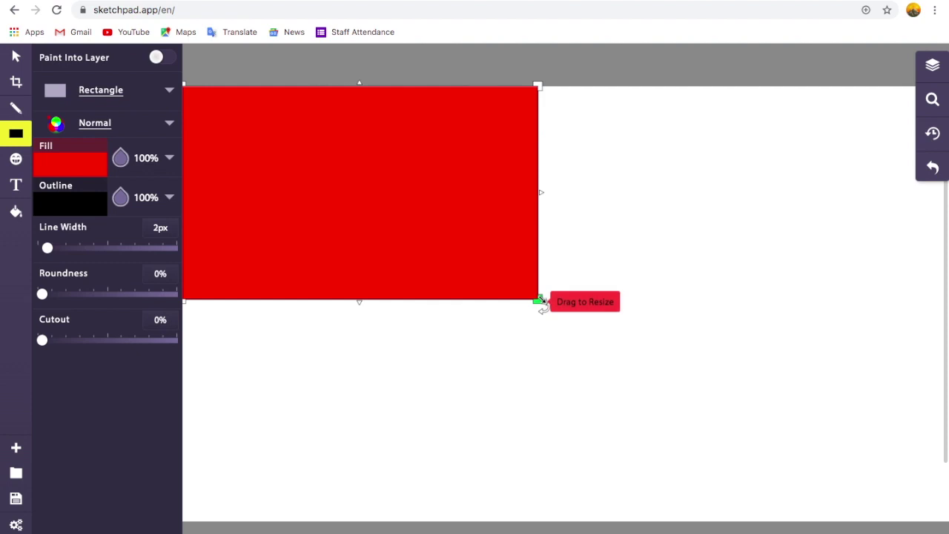
{"action": "left_click_drag", "start_coordinate": [541, 303], "coordinate": [942, 524]}
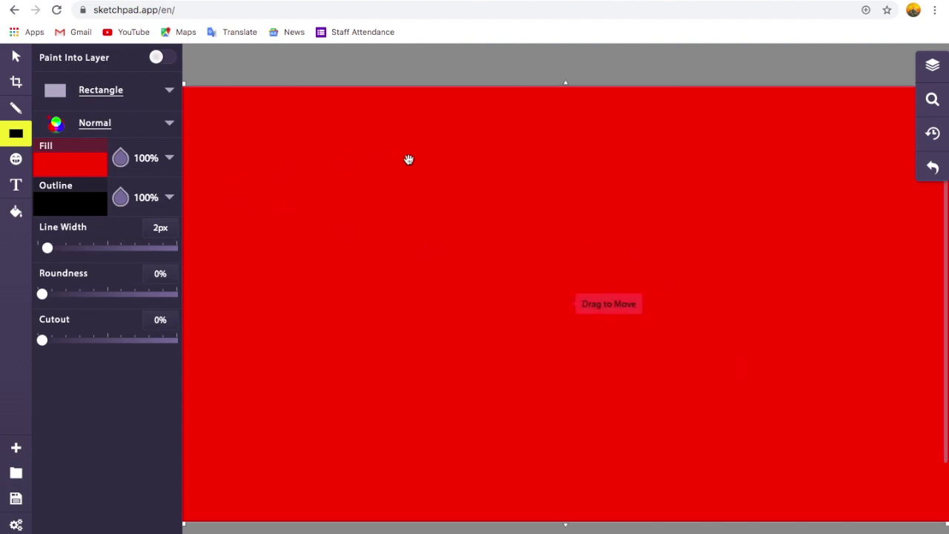
{"action": "key", "text": "ctrl+t"}
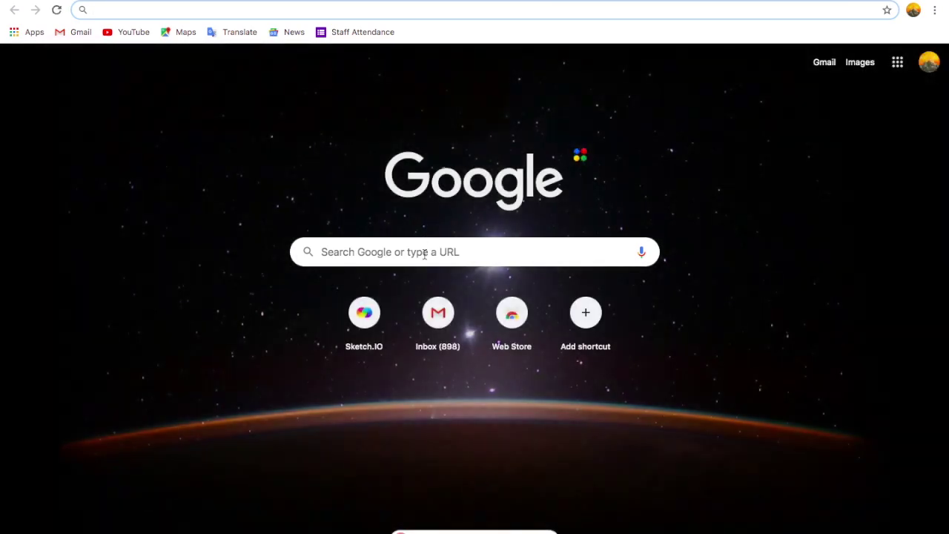
Search Google for 'color wheel', view an enlarged color wheel image, then return to Sketchpad
{"action": "left_click", "coordinate": [424, 254]}
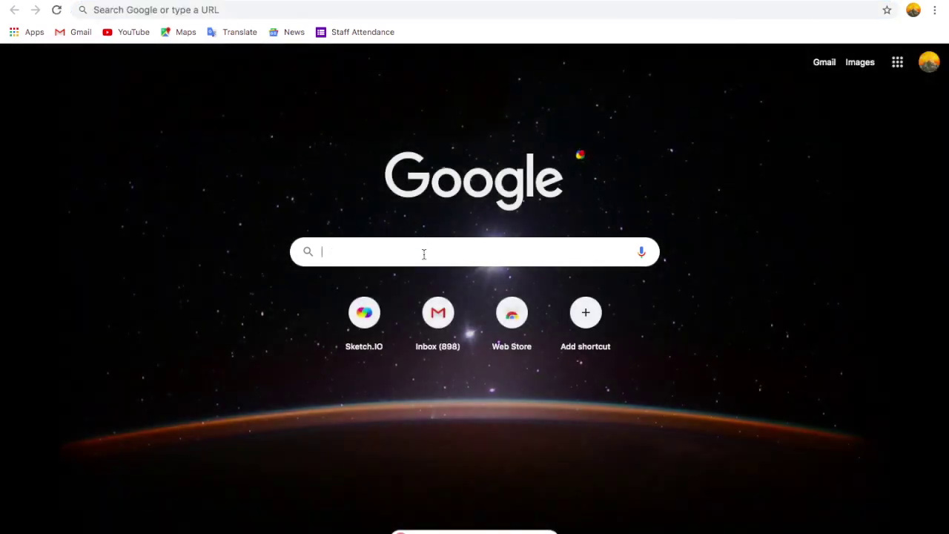
{"action": "type", "text": "color wheel"}
{"action": "key", "text": "Return"}
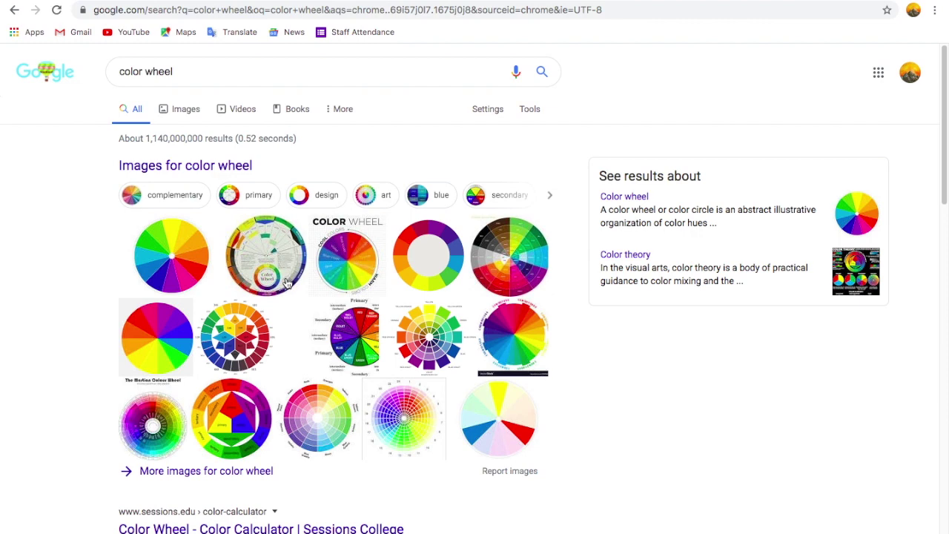
{"action": "left_click", "coordinate": [168, 264]}
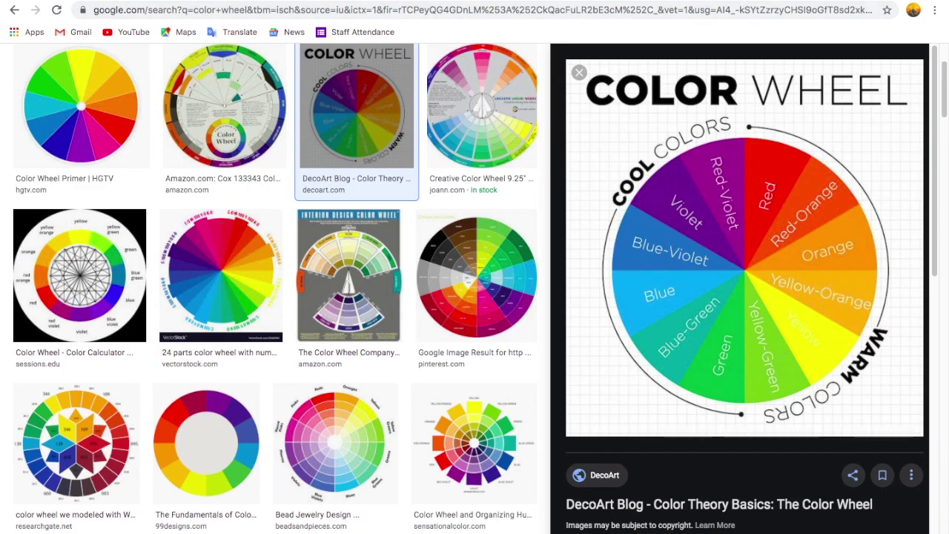
{"action": "key", "text": "ctrl+Tab"}
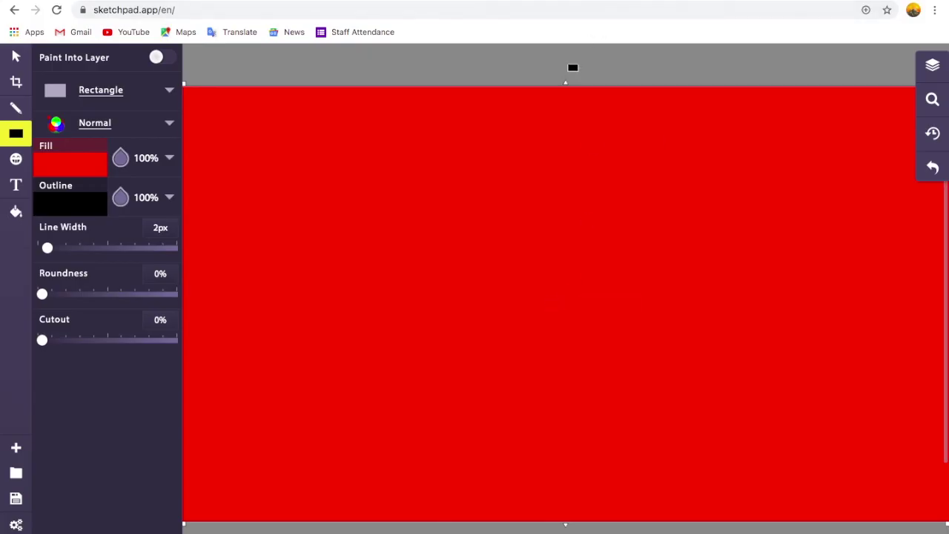
Import SpongeBob_stock_art.png from the Downloads folder onto the canvas
{"action": "left_click", "coordinate": [15, 159]}
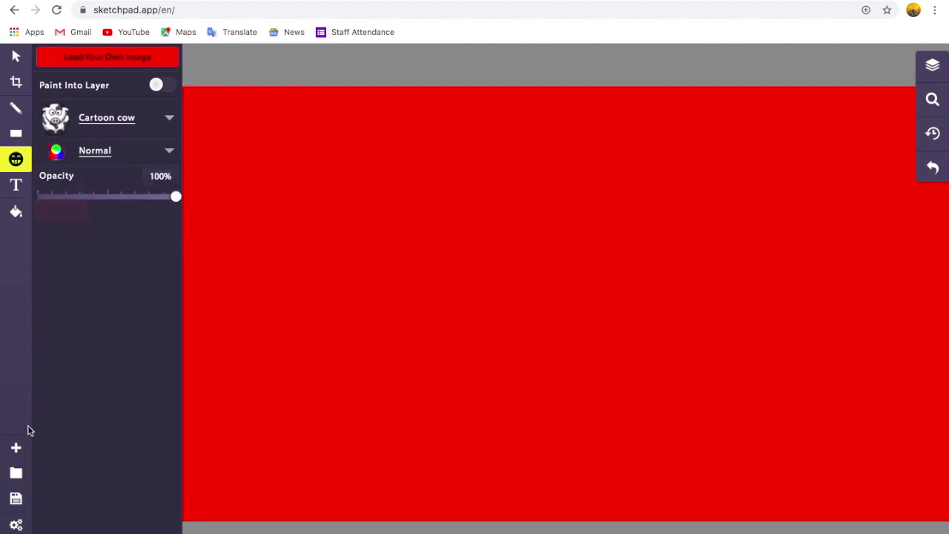
{"action": "left_click", "coordinate": [17, 449]}
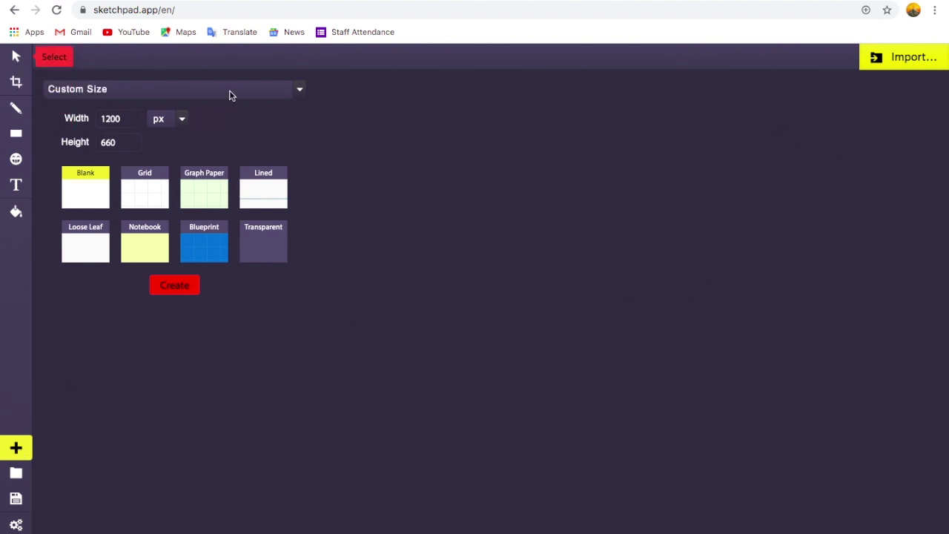
{"action": "left_click", "coordinate": [907, 59]}
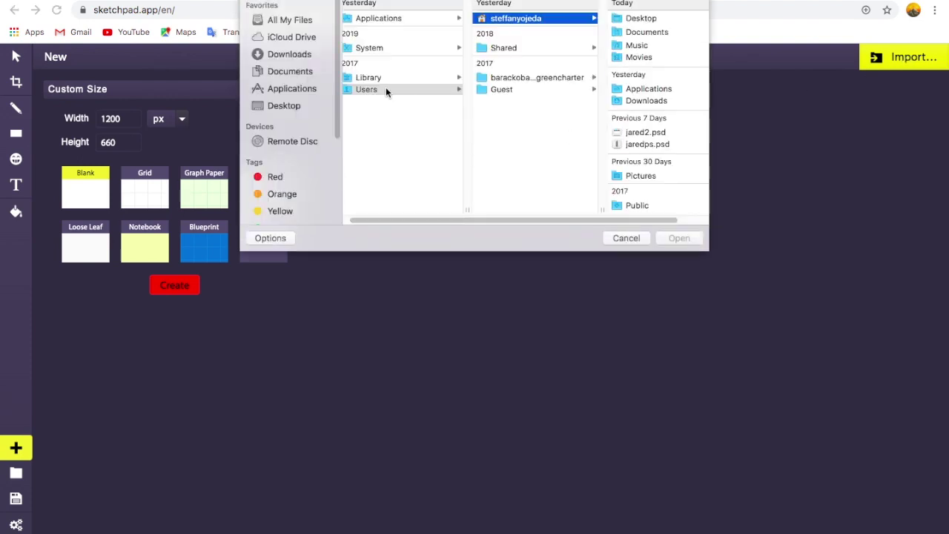
{"action": "left_click", "coordinate": [300, 57]}
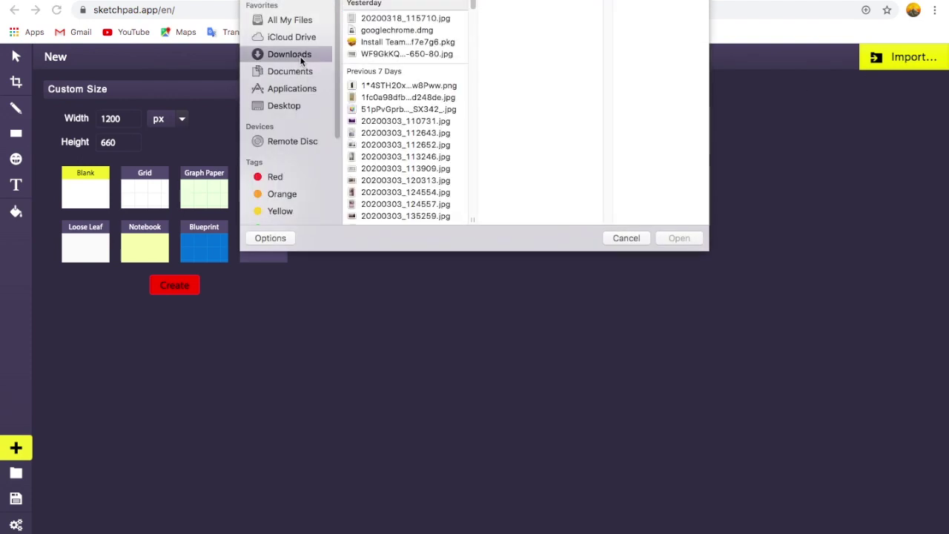
{"action": "scroll", "coordinate": [389, 91], "scroll_direction": "down", "scroll_amount": 5}
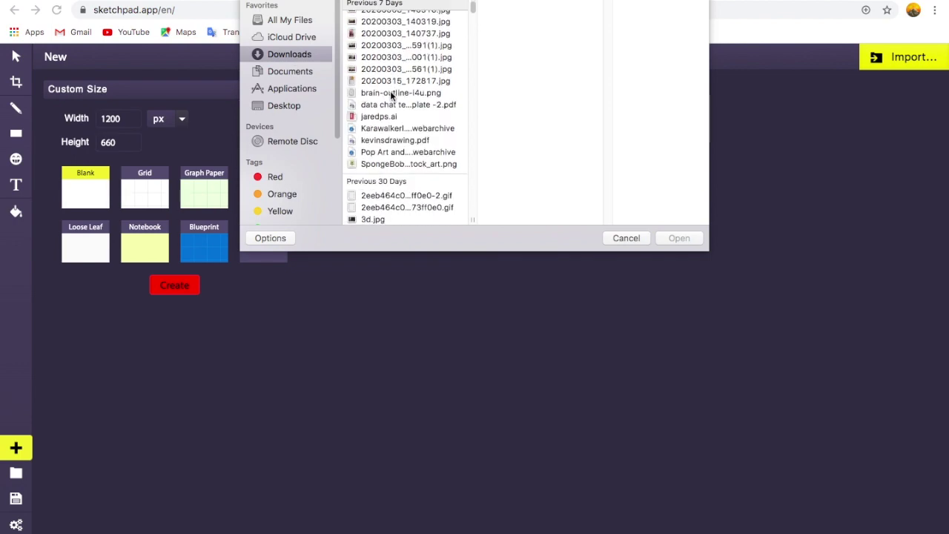
{"action": "left_click", "coordinate": [398, 164]}
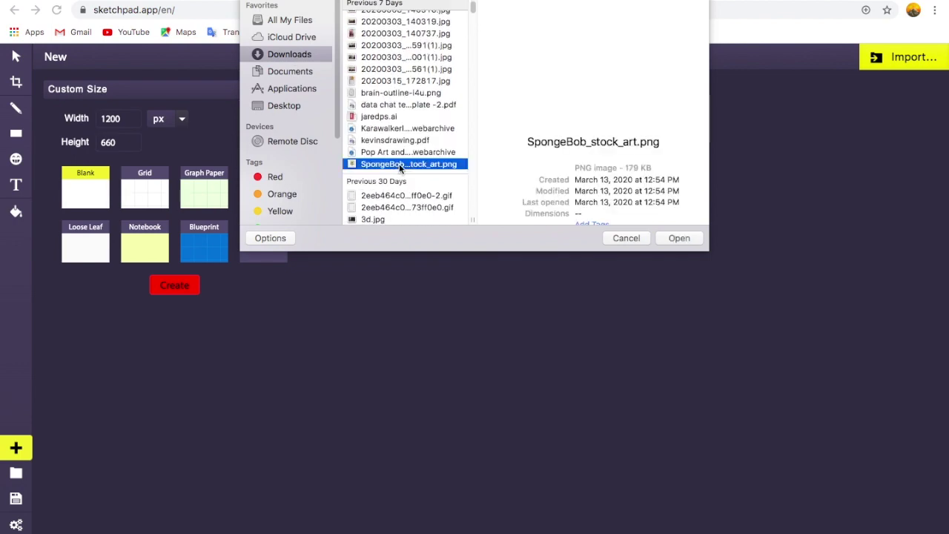
{"action": "left_click", "coordinate": [679, 238]}
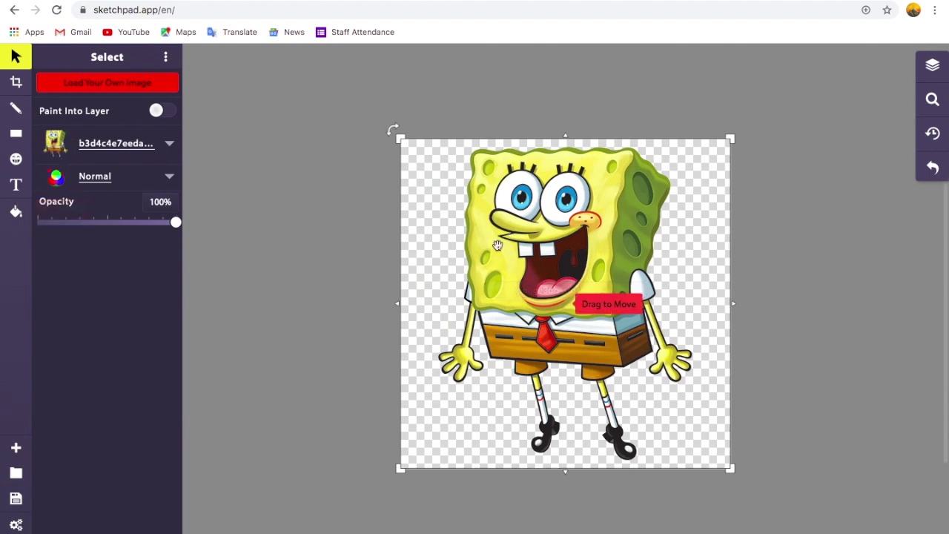
Reposition the SpongeBob image slightly left, then down and to the right
{"action": "left_click_drag", "start_coordinate": [504, 251], "coordinate": [454, 235]}
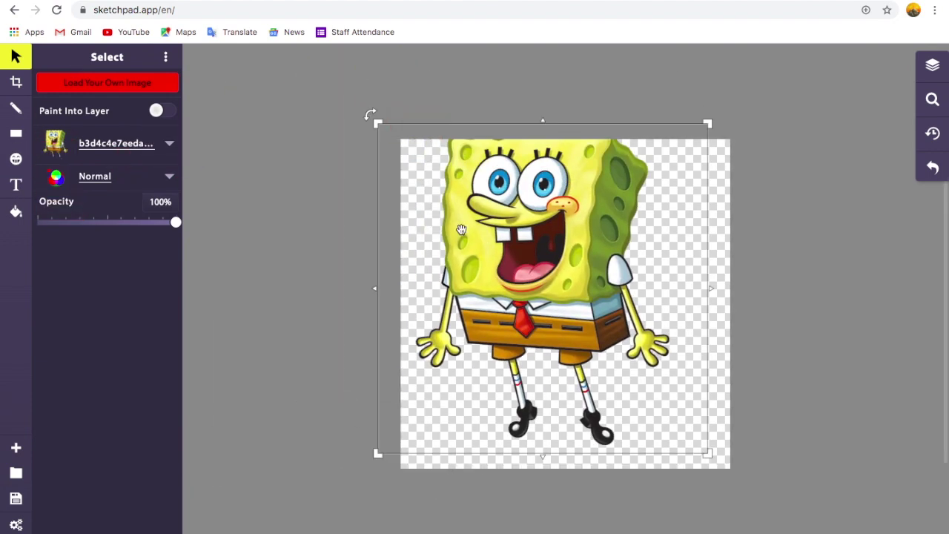
{"action": "left_click", "coordinate": [165, 59]}
{"action": "left_click", "coordinate": [152, 62]}
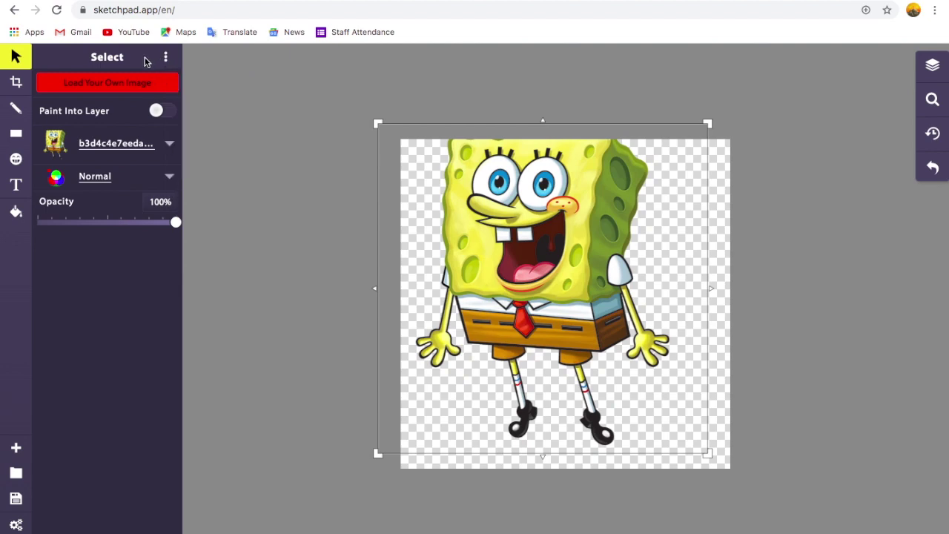
{"action": "left_click_drag", "start_coordinate": [543, 259], "coordinate": [567, 284]}
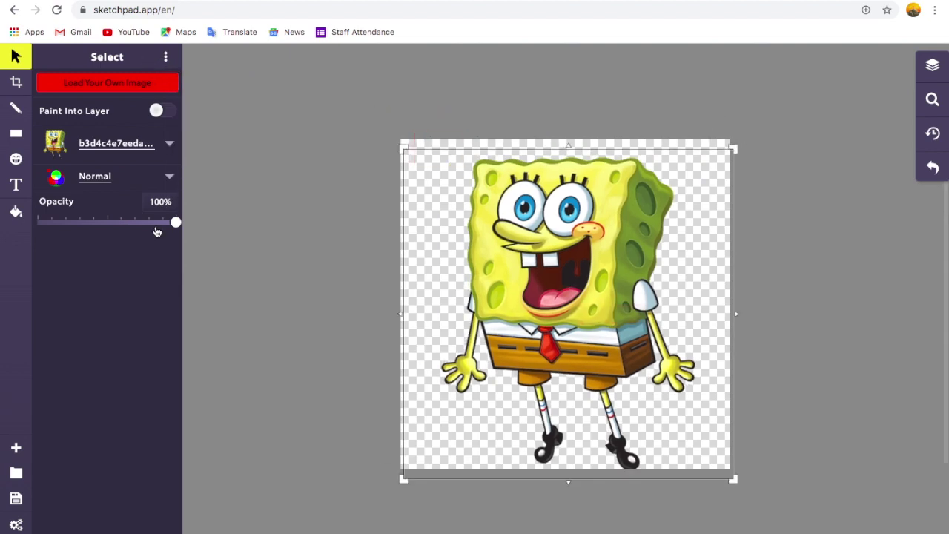
{"action": "left_click", "coordinate": [130, 144]}
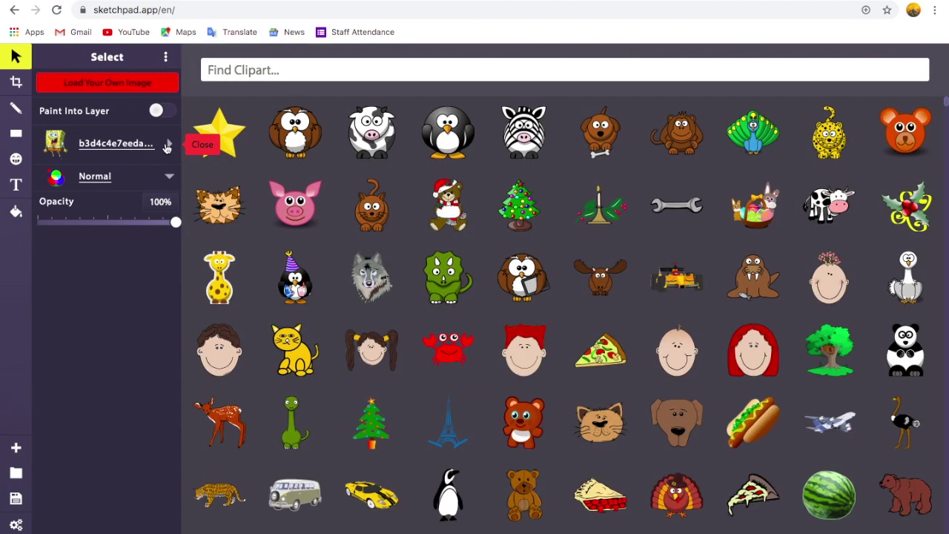
{"action": "left_click", "coordinate": [166, 144]}
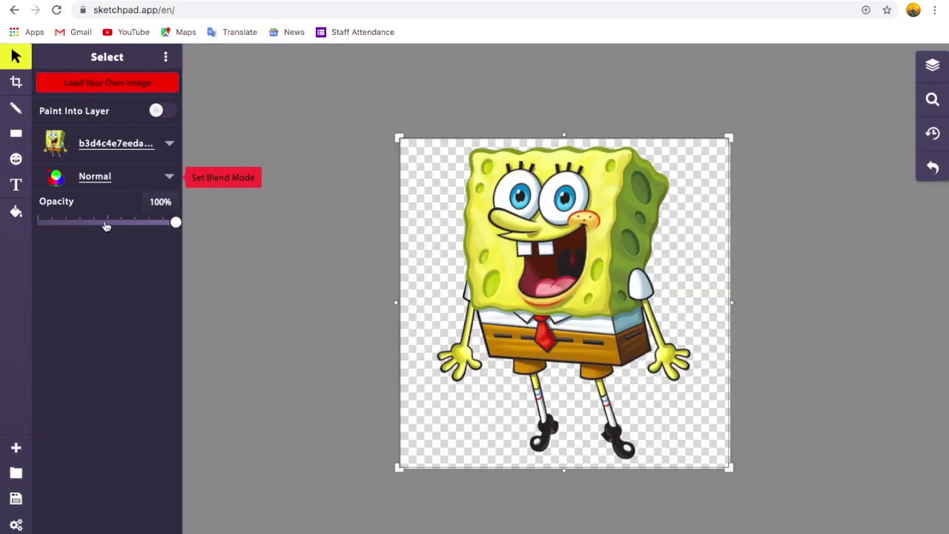
Lower the SpongeBob layer opacity to 90%, check its blend modes, and pick Rectangle
{"action": "left_click_drag", "start_coordinate": [117, 228], "coordinate": [165, 226]}
{"action": "left_click", "coordinate": [167, 145]}
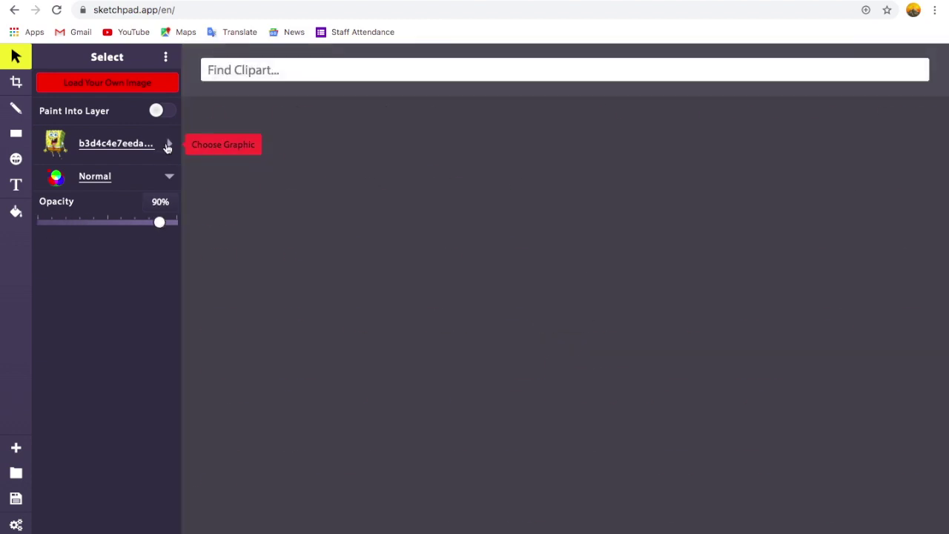
{"action": "left_click", "coordinate": [160, 184]}
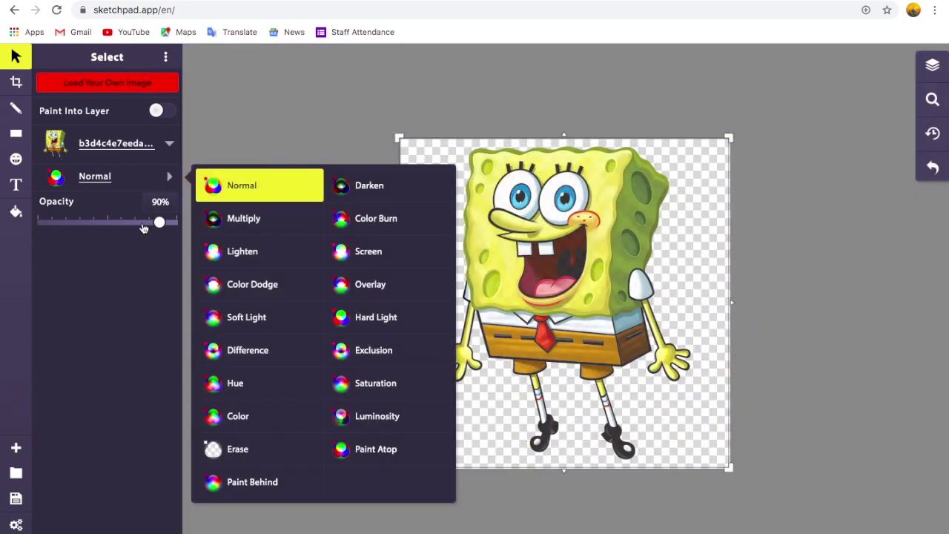
{"action": "left_click", "coordinate": [16, 134]}
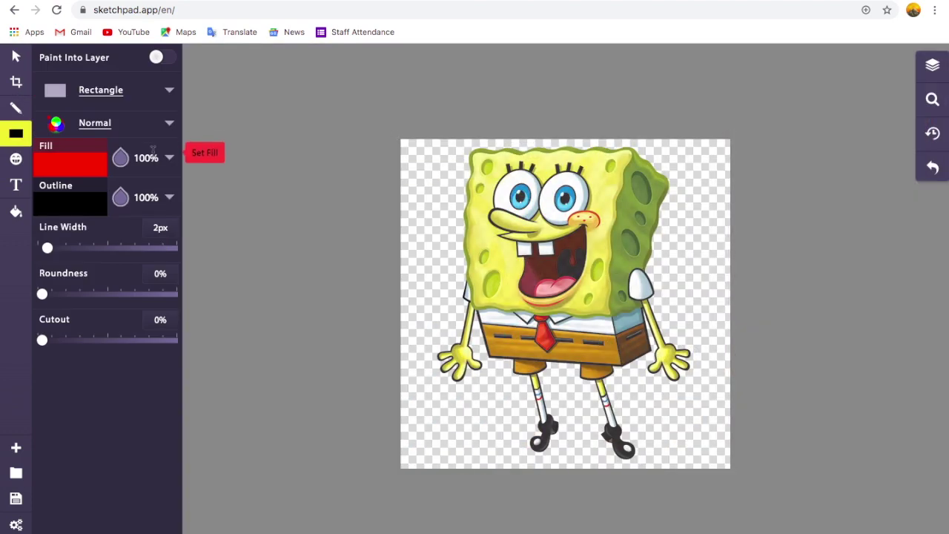
Draw a rectangle over the canvas spanning from its top edge to its bottom edge
{"action": "left_click_drag", "start_coordinate": [405, 144], "coordinate": [750, 443]}
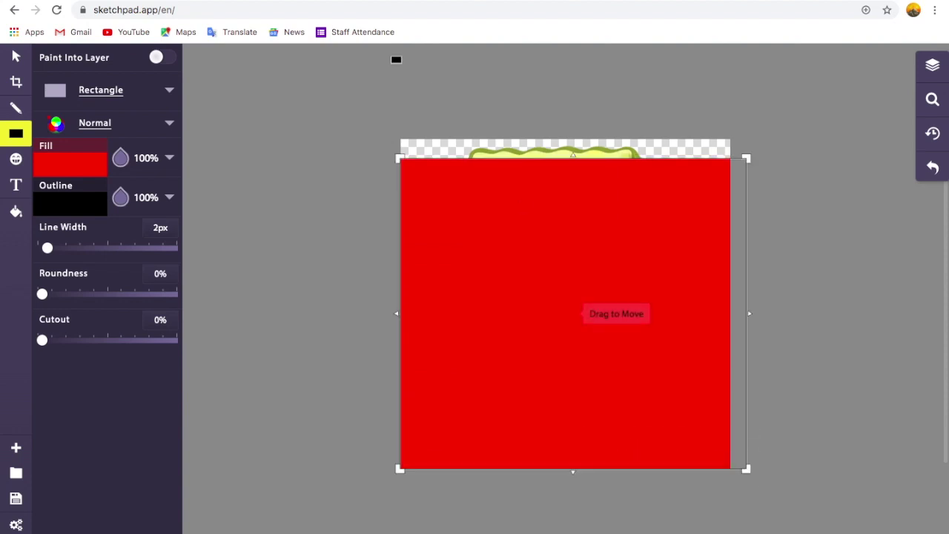
{"action": "left_click_drag", "start_coordinate": [575, 160], "coordinate": [572, 140]}
{"action": "left_click_drag", "start_coordinate": [572, 450], "coordinate": [572, 473]}
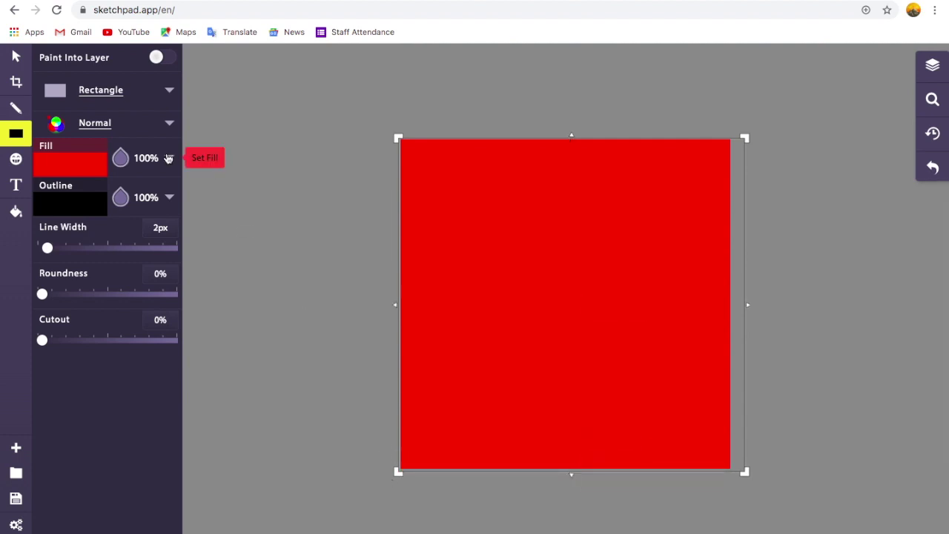
Set the rectangle's red fill opacity to 30%
{"action": "left_click", "coordinate": [169, 158]}
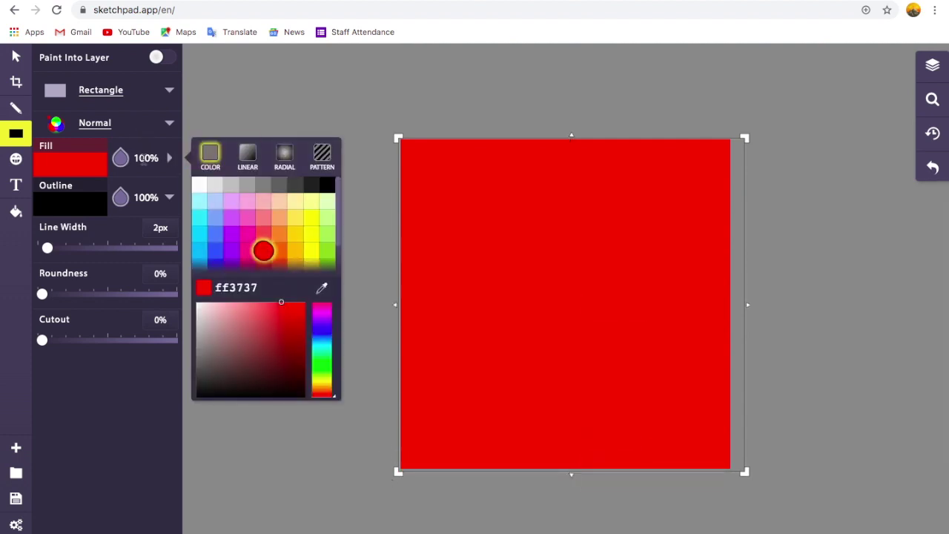
{"action": "left_click", "coordinate": [150, 158]}
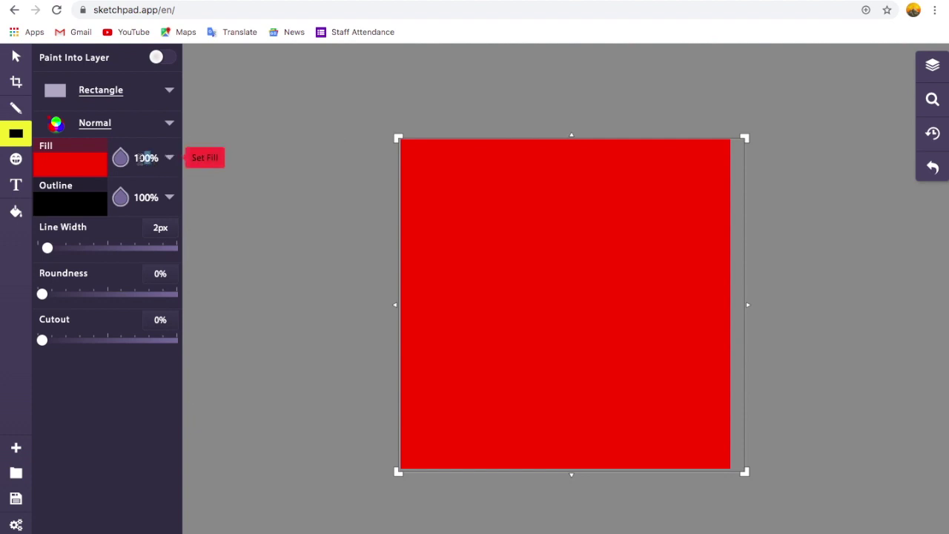
{"action": "type", "text": "20"}
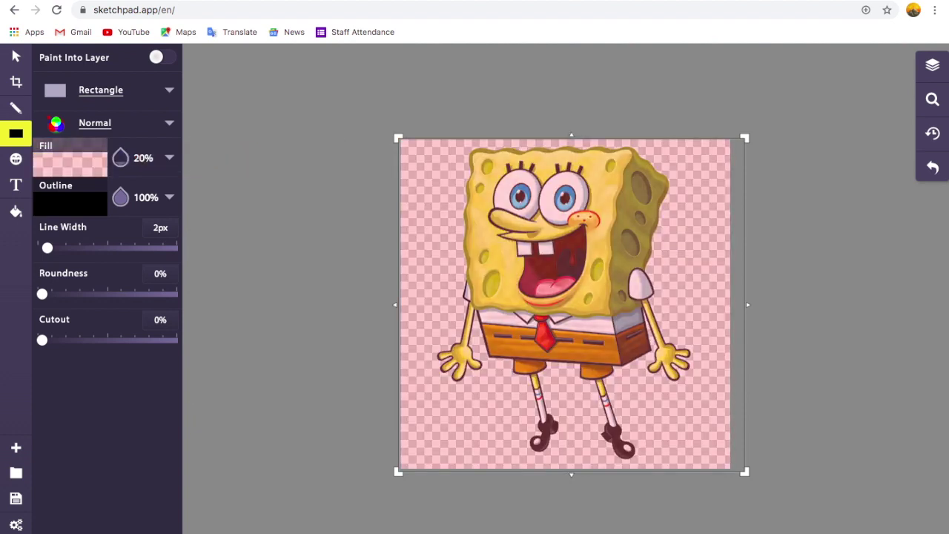
{"action": "key", "text": "BackSpace"}
{"action": "key", "text": "BackSpace"}
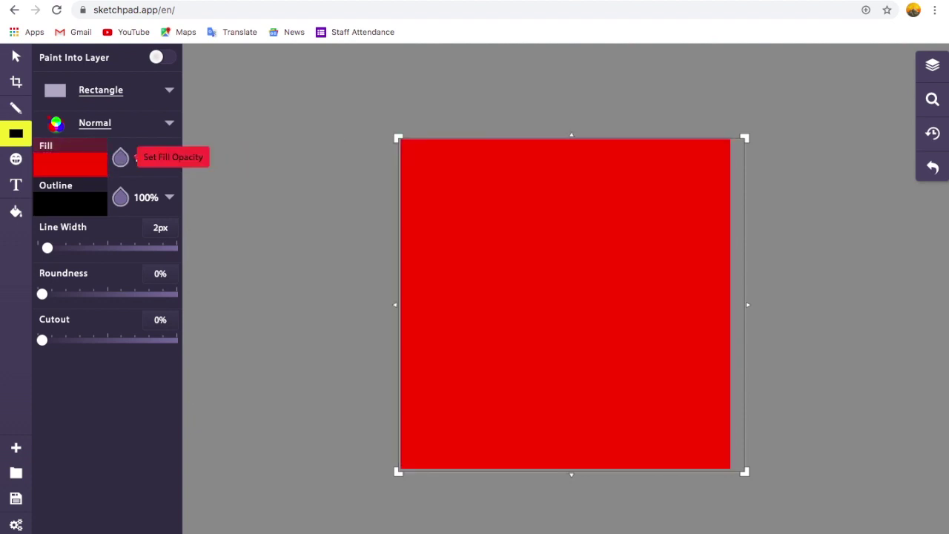
{"action": "type", "text": "3"}
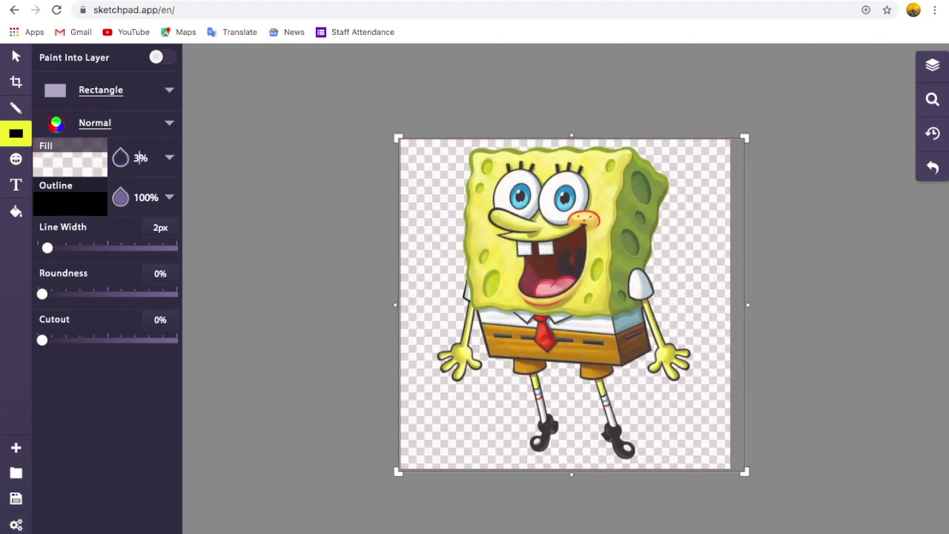
{"action": "type", "text": "0"}
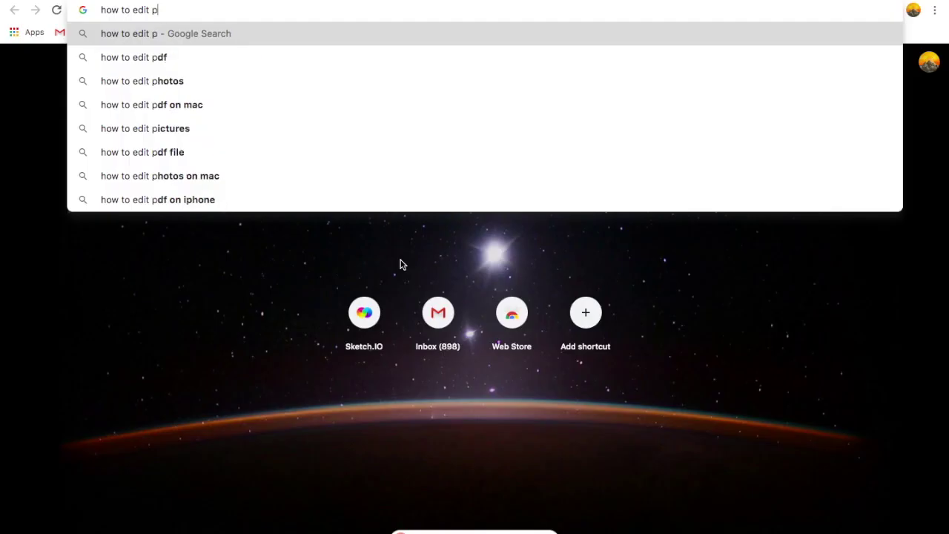
Search Google for 'how to edit points in sketch.io' and open the Sketchpad User Guide result
{"action": "key", "text": "BackSpace"}
{"action": "type", "text": "lin"}
{"action": "key", "text": "BackSpace"}
{"action": "key", "text": "BackSpace"}
{"action": "key", "text": "BackSpace"}
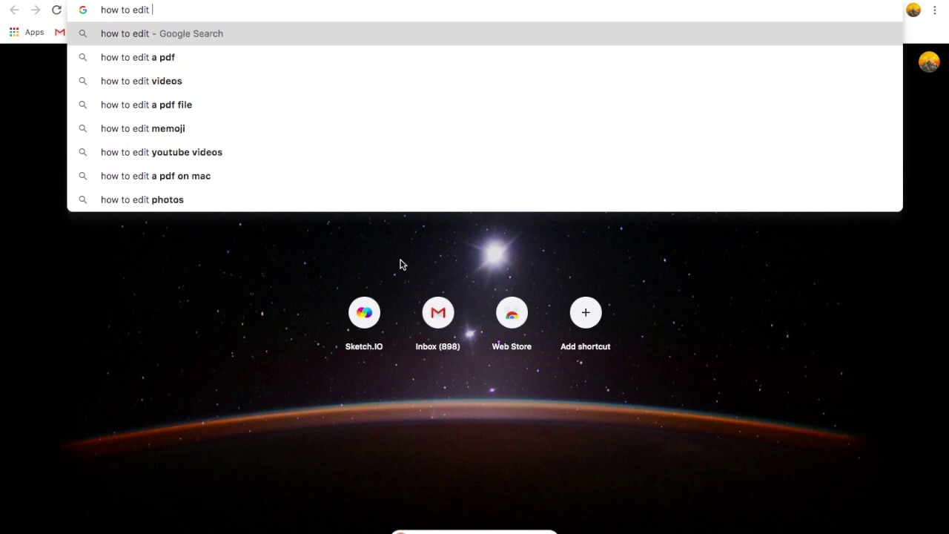
{"action": "type", "text": "po"}
{"action": "key", "text": "BackSpace"}
{"action": "key", "text": "BackSpace"}
{"action": "type", "text": "p"}
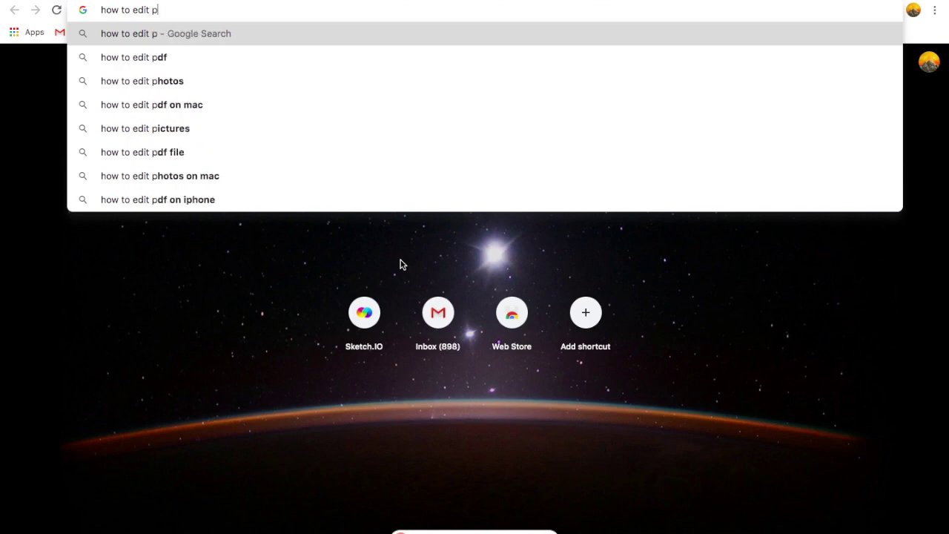
{"action": "key", "text": "BackSpace"}
{"action": "type", "text": "points in "}
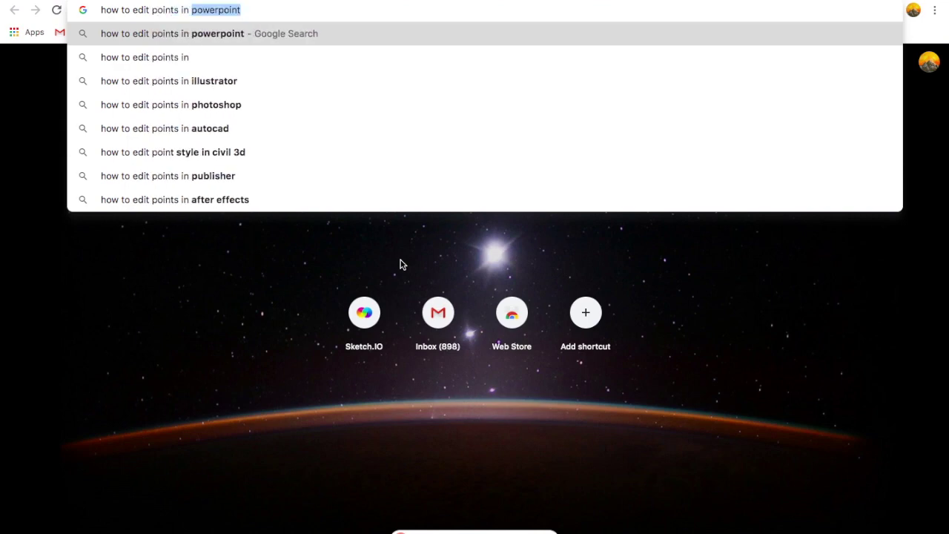
{"action": "type", "text": "sketch.io"}
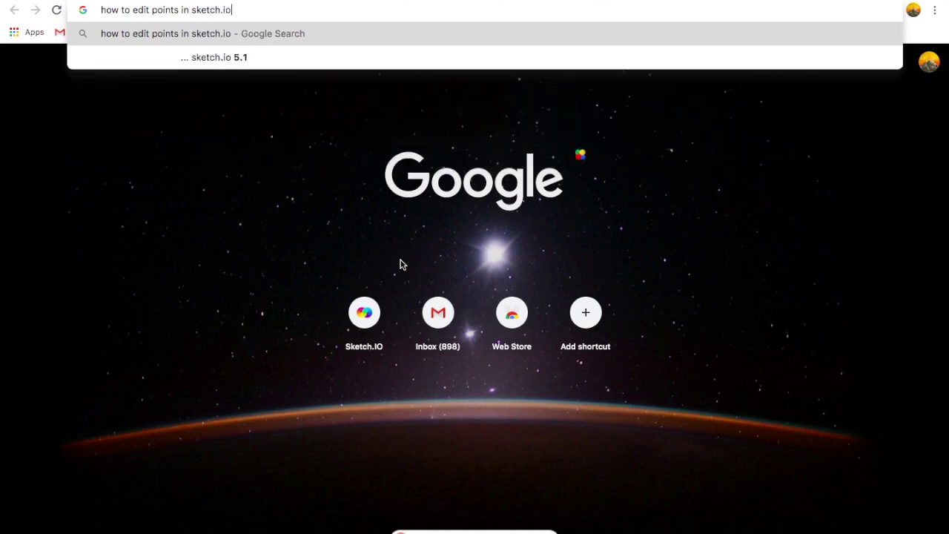
{"action": "key", "text": "Return"}
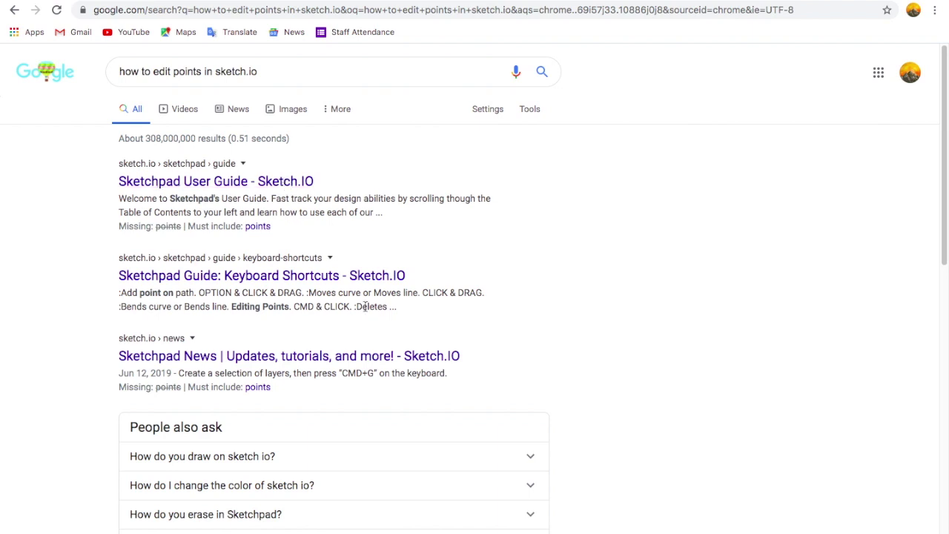
{"action": "left_click", "coordinate": [272, 180]}
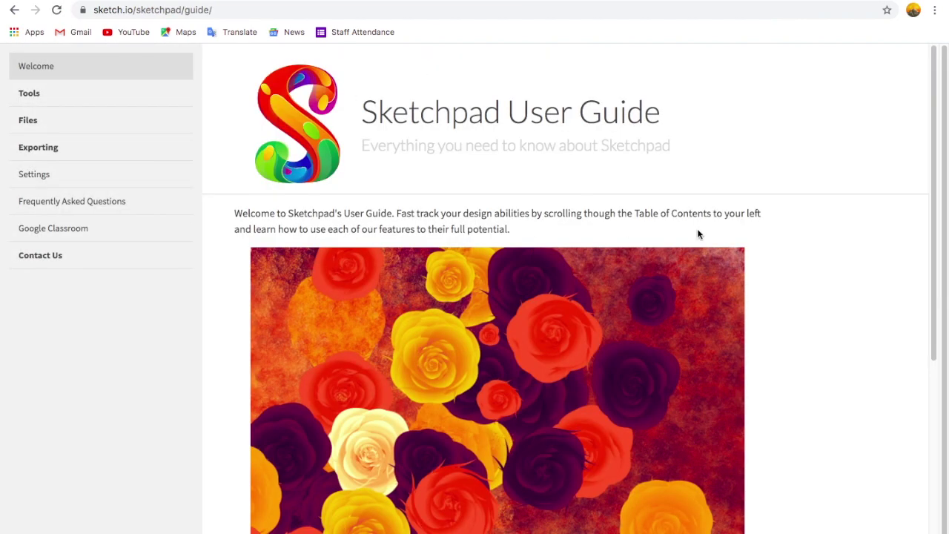
In the guide, go to Tools > Line > Path and play the path-editing demo video
{"action": "left_click_drag", "start_coordinate": [936, 232], "coordinate": [112, 322]}
{"action": "left_click", "coordinate": [38, 97]}
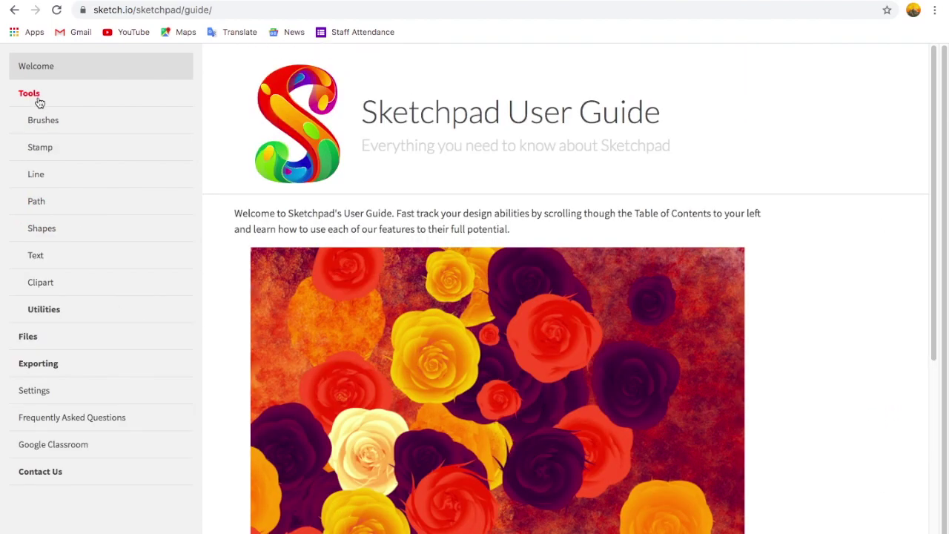
{"action": "left_click", "coordinate": [37, 176]}
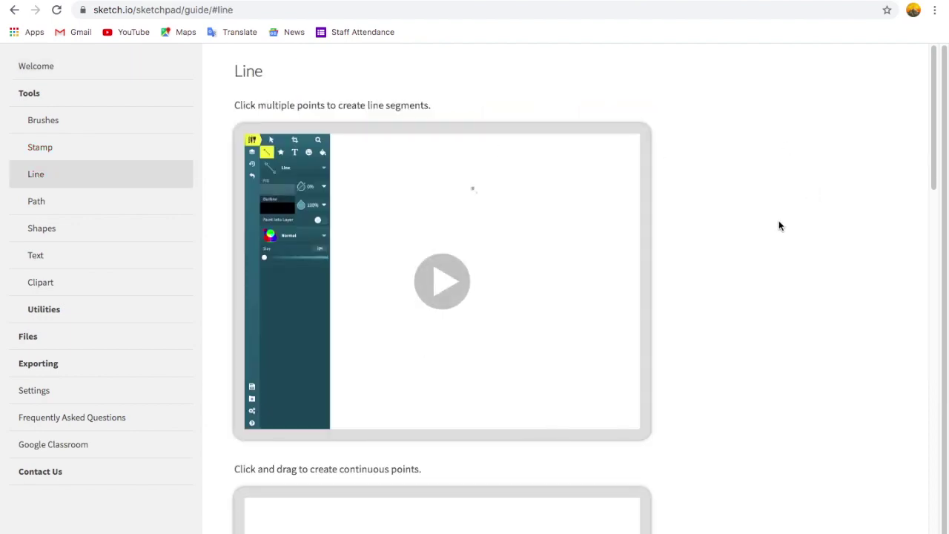
{"action": "left_click_drag", "start_coordinate": [935, 121], "coordinate": [912, 271]}
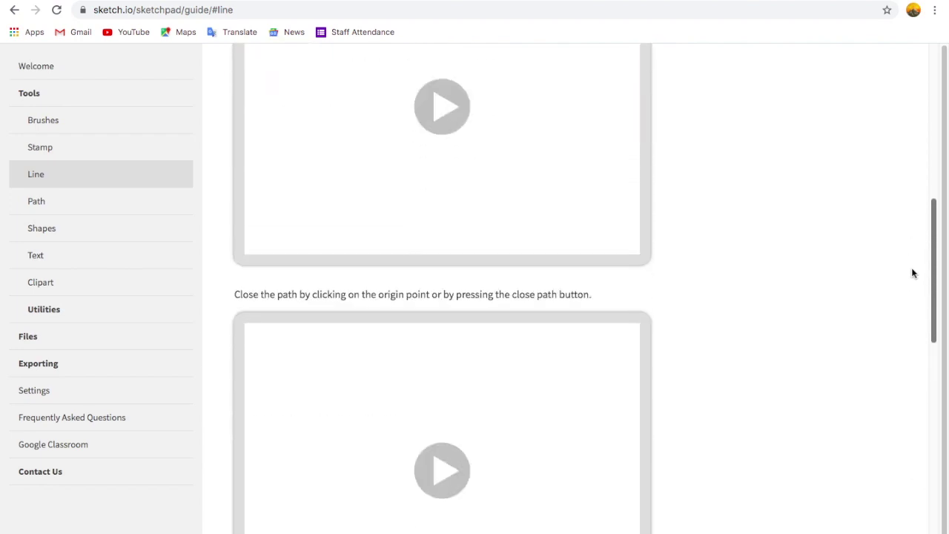
{"action": "left_click", "coordinate": [69, 205]}
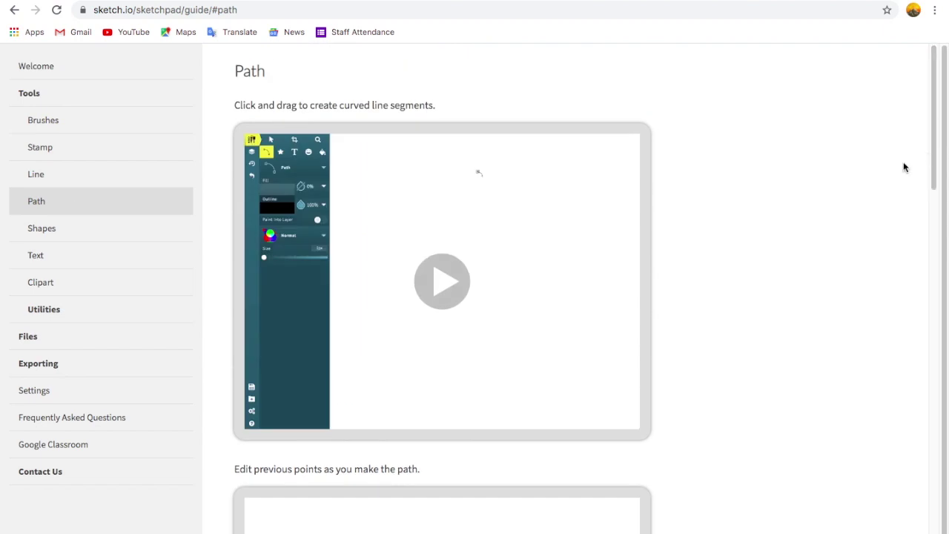
{"action": "left_click_drag", "start_coordinate": [938, 153], "coordinate": [942, 241]}
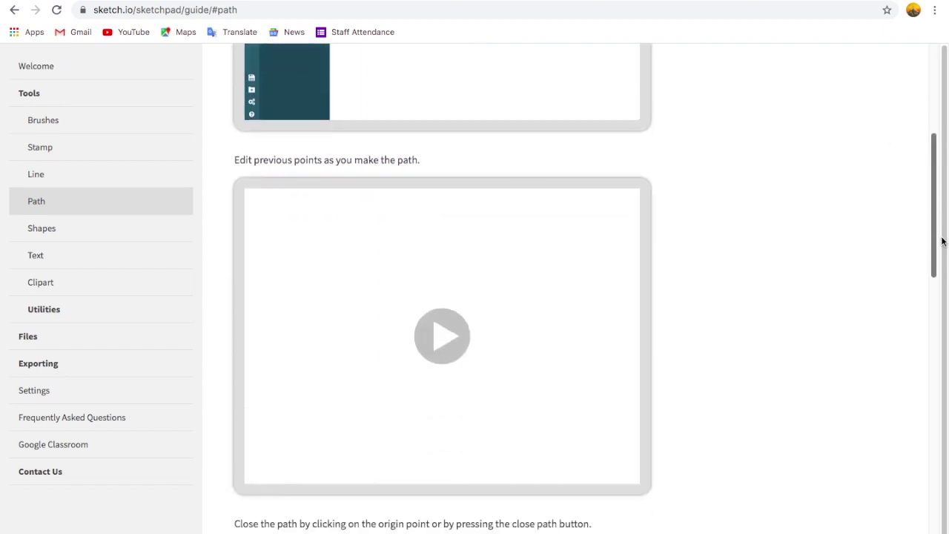
{"action": "left_click", "coordinate": [445, 337]}
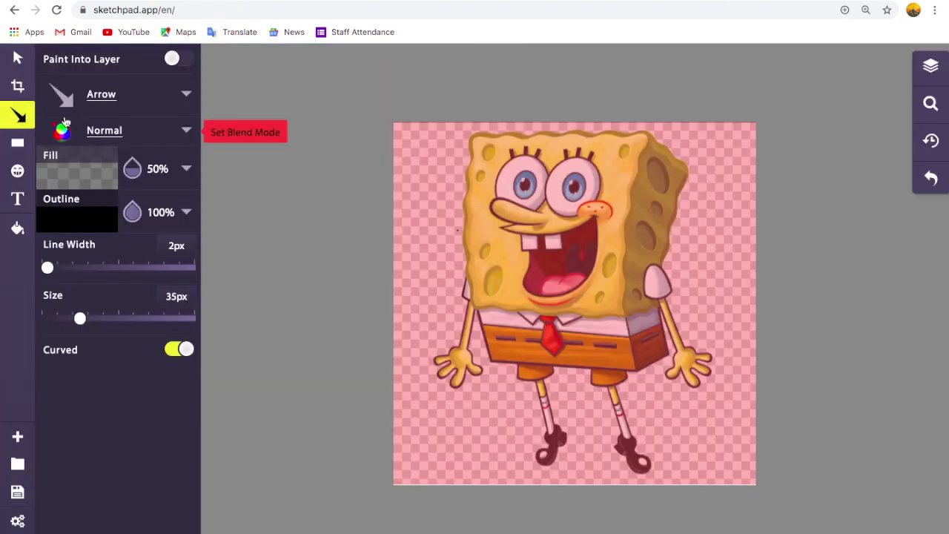
Switch to the Path tool and trace SpongeBob's left head edge with curved anchor points
{"action": "left_click", "coordinate": [141, 97]}
{"action": "left_click", "coordinate": [259, 277]}
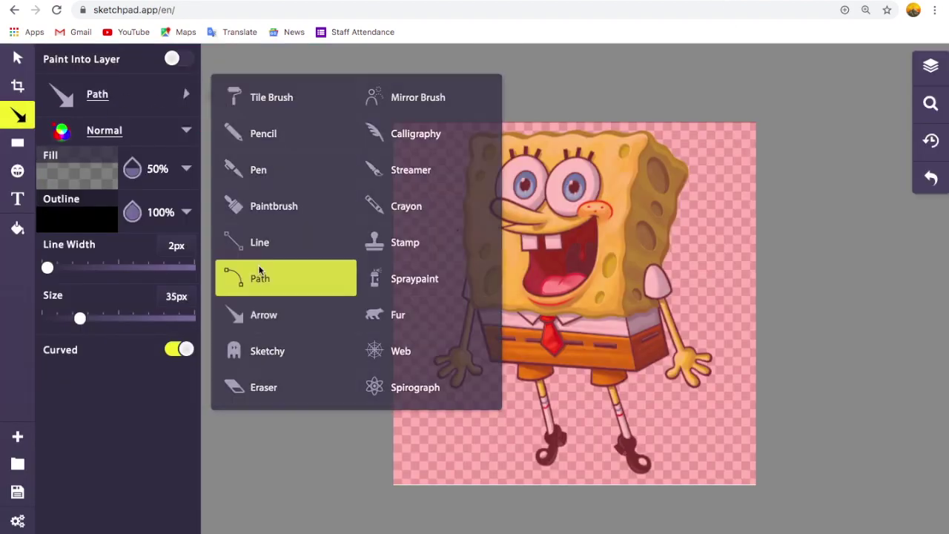
{"action": "left_click", "coordinate": [483, 141]}
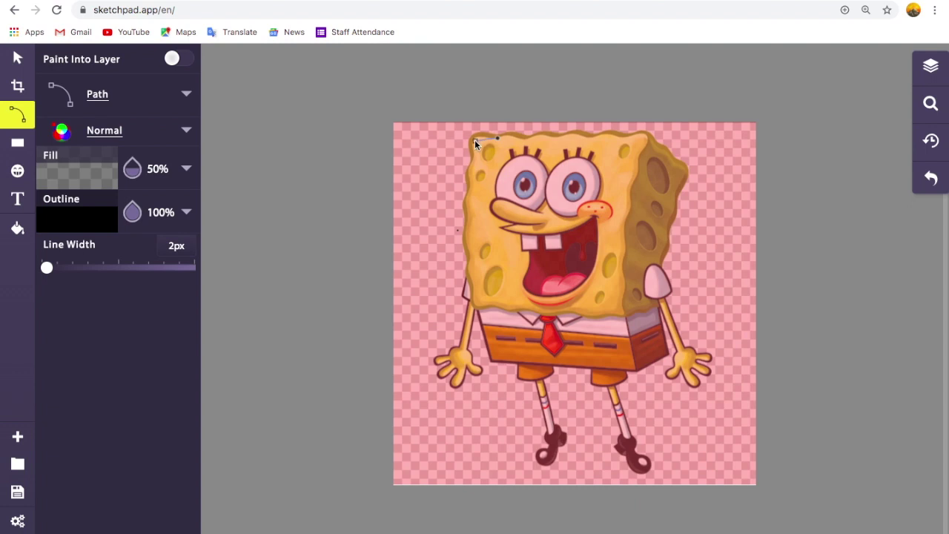
{"action": "left_click_drag", "start_coordinate": [483, 143], "coordinate": [479, 137]}
{"action": "left_click_drag", "start_coordinate": [467, 171], "coordinate": [473, 153]}
{"action": "left_click", "coordinate": [470, 186]}
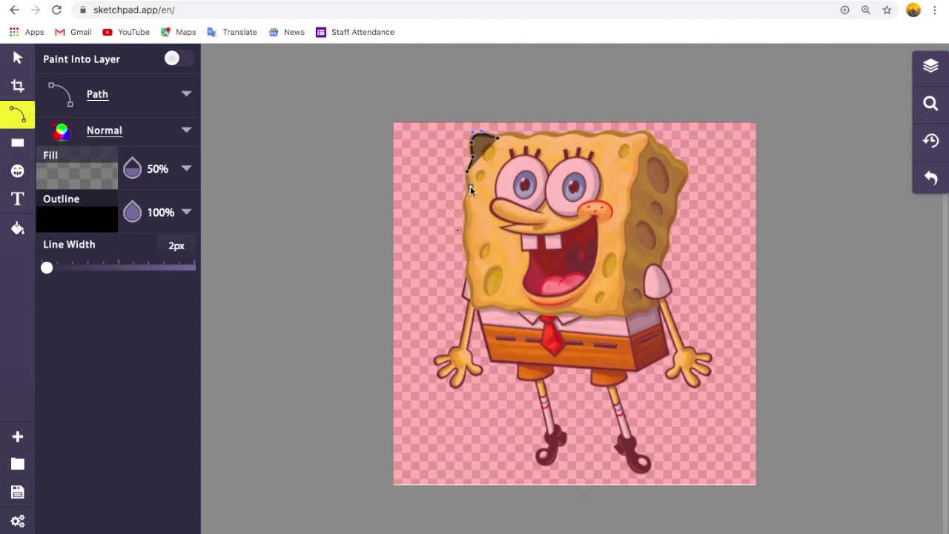
{"action": "left_click_drag", "start_coordinate": [464, 200], "coordinate": [471, 186]}
Extend the path down SpongeBob's left side and arm, around the left hand's thumb
{"action": "left_click", "coordinate": [467, 218]}
{"action": "left_click", "coordinate": [463, 237]}
{"action": "left_click", "coordinate": [462, 237]}
{"action": "left_click_drag", "start_coordinate": [464, 236], "coordinate": [466, 234]}
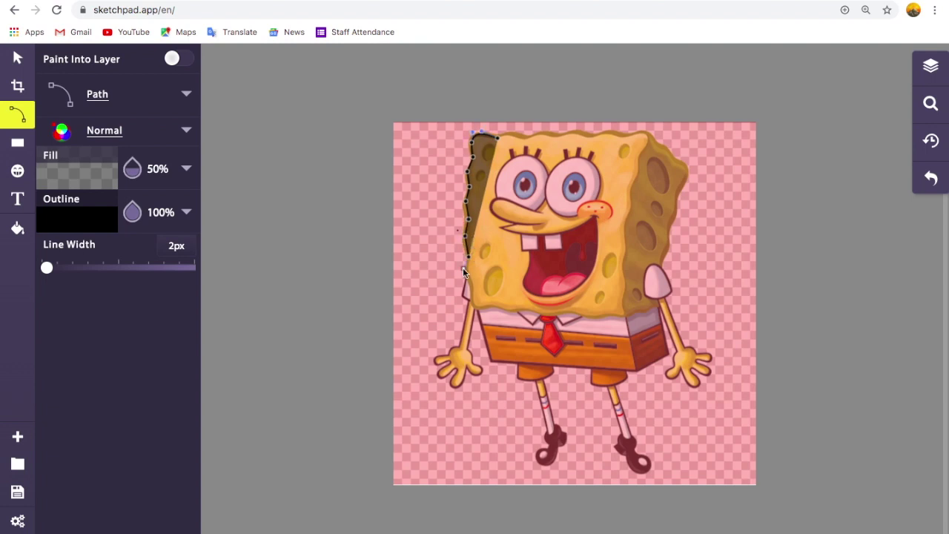
{"action": "left_click", "coordinate": [438, 360]}
{"action": "left_click", "coordinate": [448, 365]}
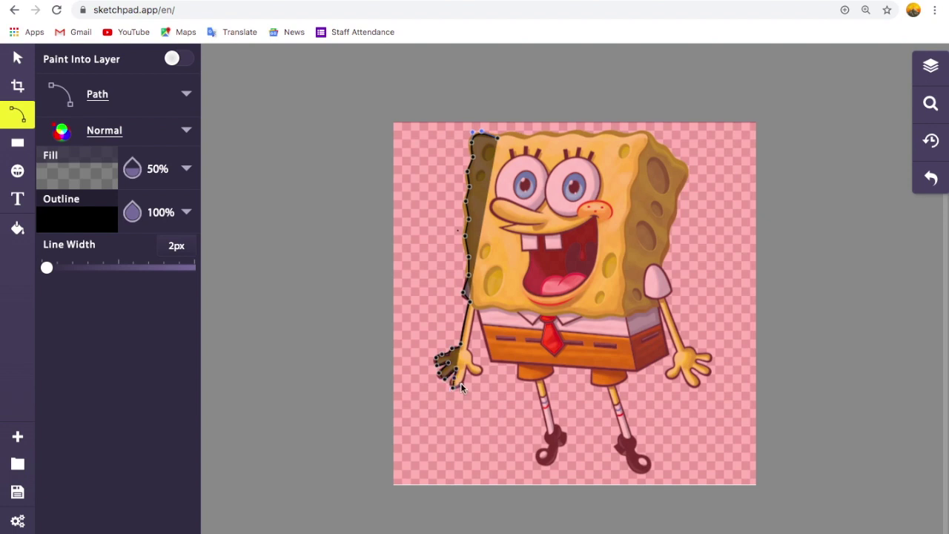
{"action": "left_click", "coordinate": [467, 366]}
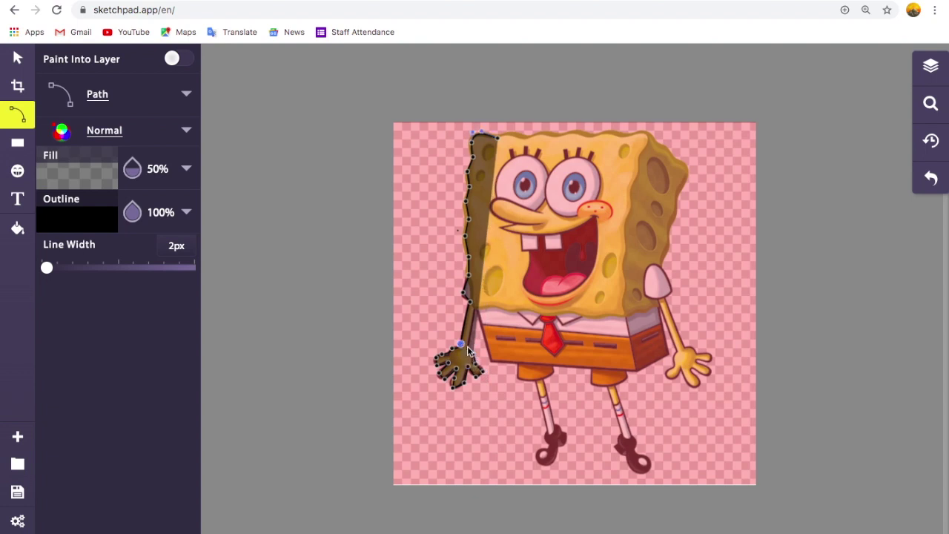
Finish the path and inspect the traced Path layers in the Layers panel
{"action": "key", "text": "Return"}
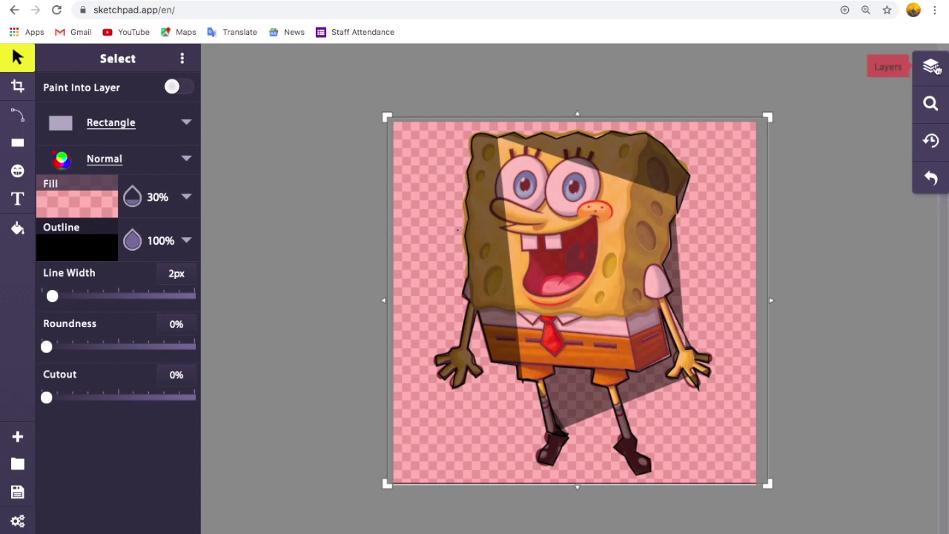
{"action": "left_click", "coordinate": [930, 66]}
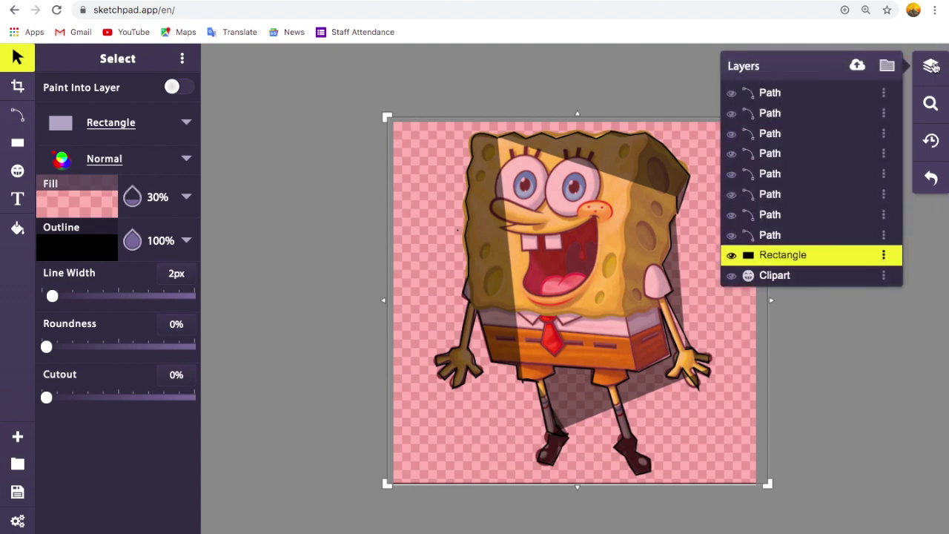
{"action": "left_click", "coordinate": [799, 194]}
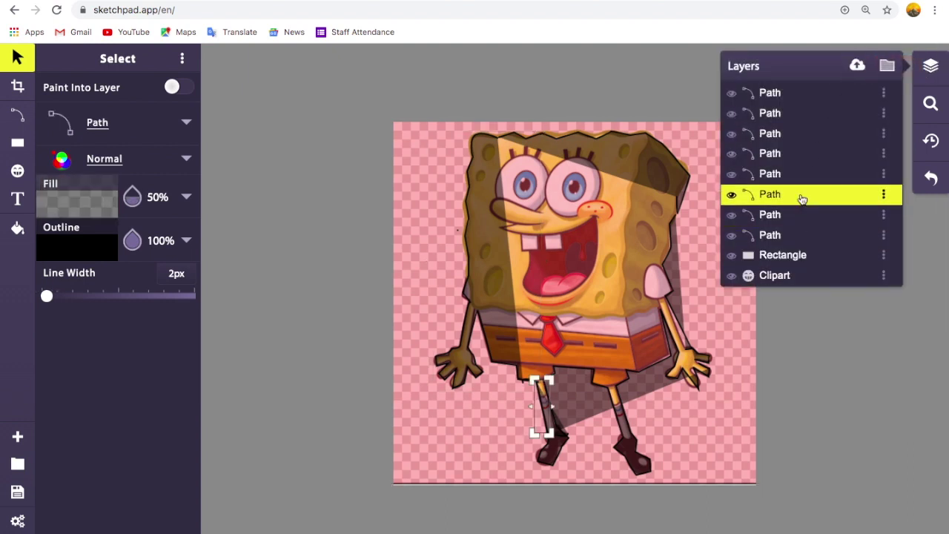
{"action": "left_click", "coordinate": [810, 174]}
{"action": "left_click", "coordinate": [817, 155]}
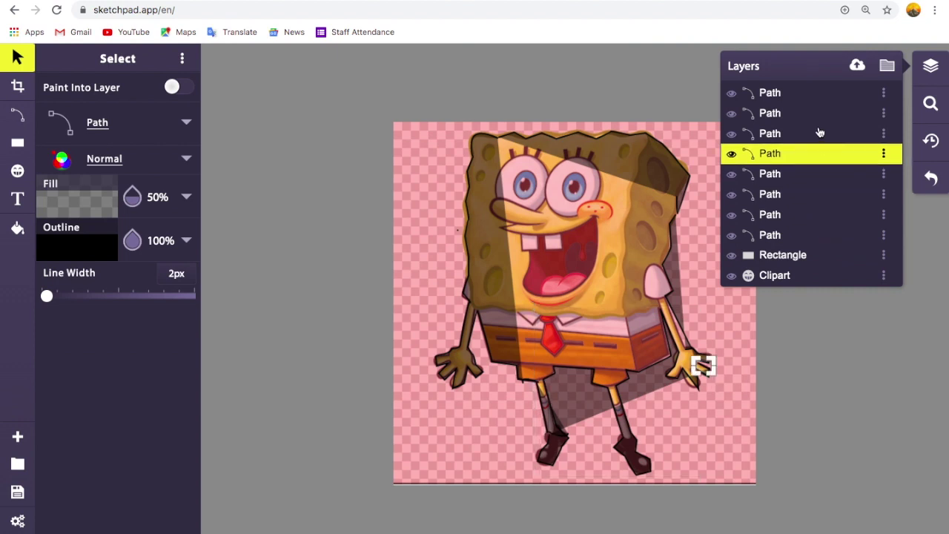
{"action": "left_click", "coordinate": [811, 214]}
{"action": "left_click", "coordinate": [810, 179]}
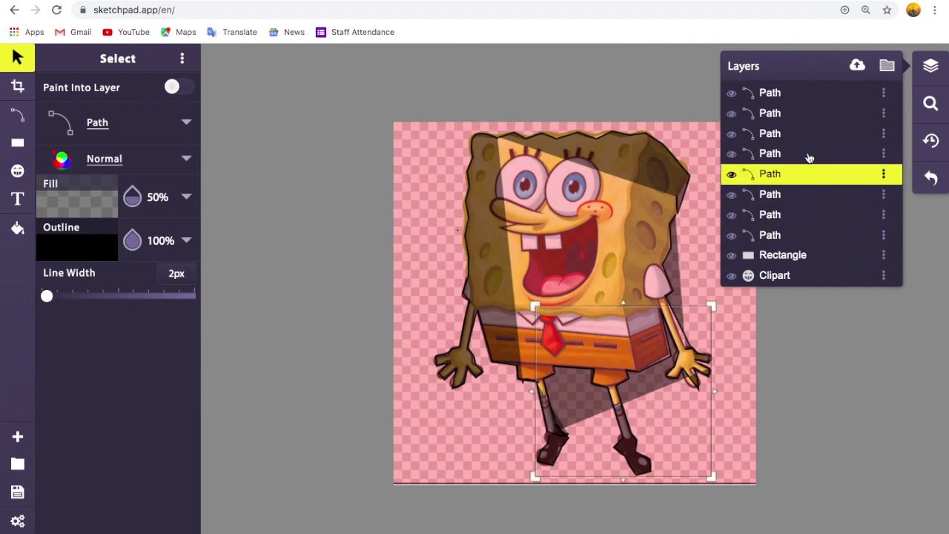
Delete the four stray Path layers, then start a new path at the head's top-left
{"action": "left_click", "coordinate": [800, 135]}
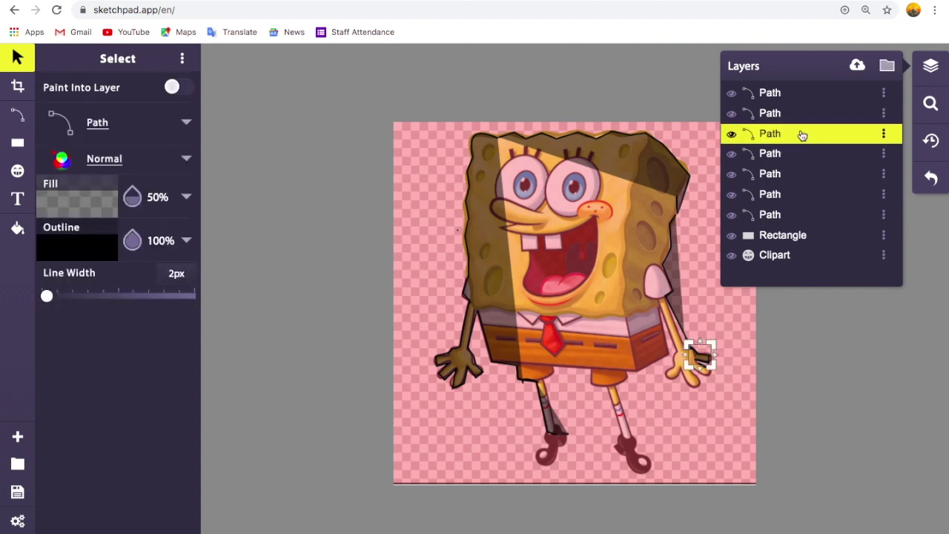
{"action": "key", "text": "Delete"}
{"action": "left_click", "coordinate": [806, 127]}
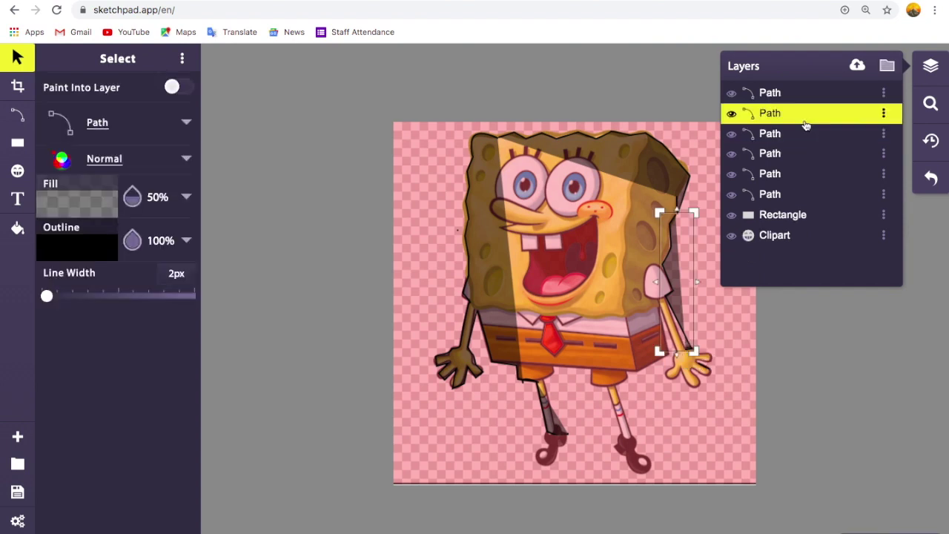
{"action": "key", "text": "Delete"}
{"action": "left_click", "coordinate": [795, 116]}
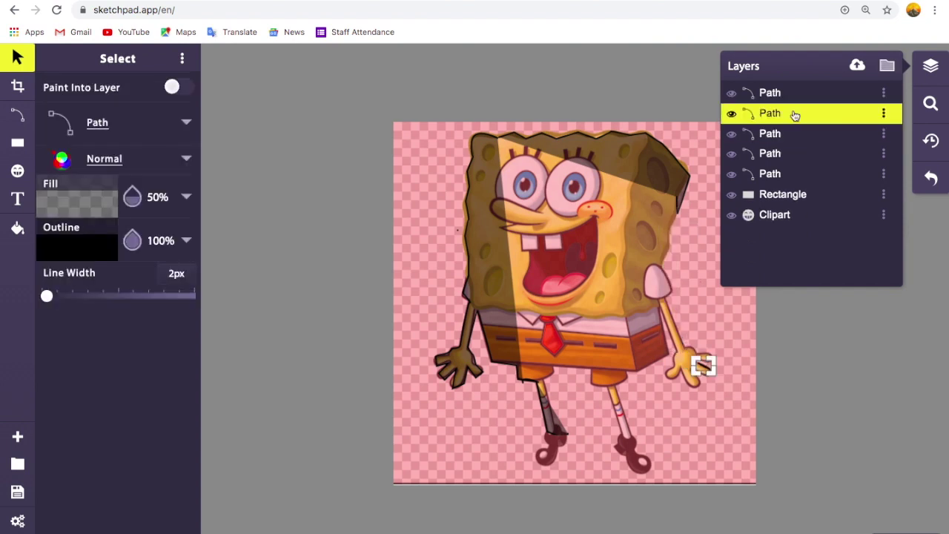
{"action": "key", "text": "Delete"}
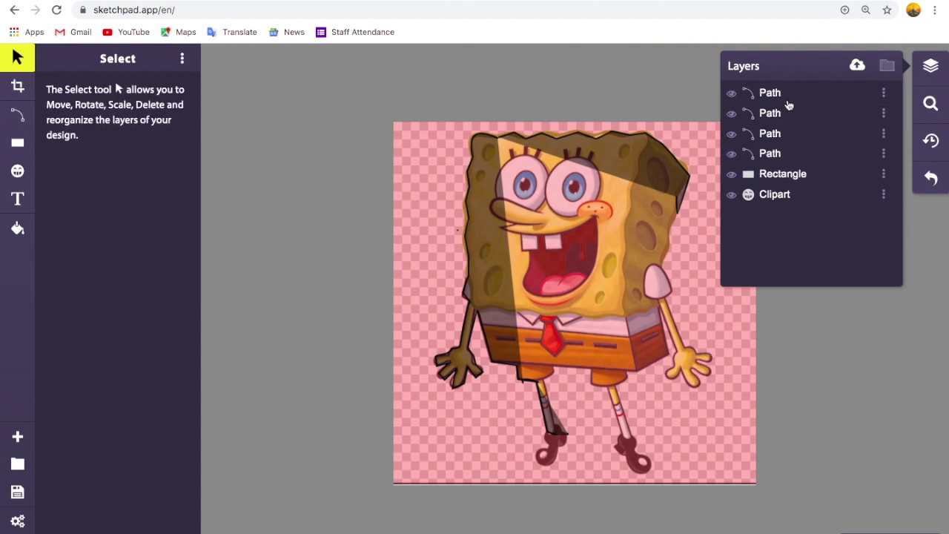
{"action": "left_click", "coordinate": [788, 93]}
{"action": "key", "text": "Delete"}
{"action": "left_click", "coordinate": [478, 158]}
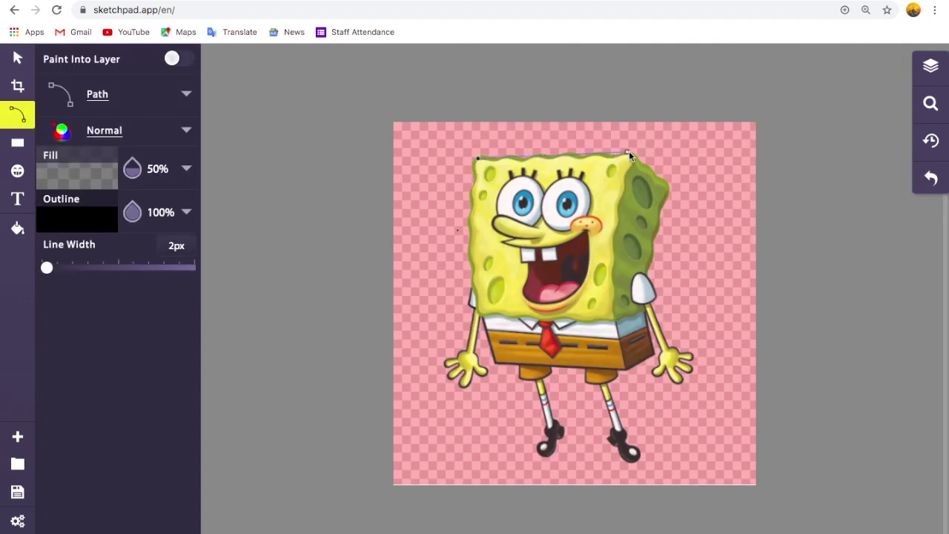
Trace the head's top edge to its top-right corner, undoing one misplaced curved point
{"action": "left_click", "coordinate": [499, 158]}
{"action": "left_click", "coordinate": [541, 155]}
{"action": "left_click", "coordinate": [554, 158]}
{"action": "left_click", "coordinate": [568, 154]}
{"action": "mouse_move", "coordinate": [587, 159]}
{"action": "left_mouse_down"}
{"action": "mouse_move", "coordinate": [578, 158]}
{"action": "mouse_move", "coordinate": [597, 158]}
{"action": "mouse_move", "coordinate": [578, 172]}
{"action": "left_mouse_up"}
{"action": "key", "text": "ctrl+z"}
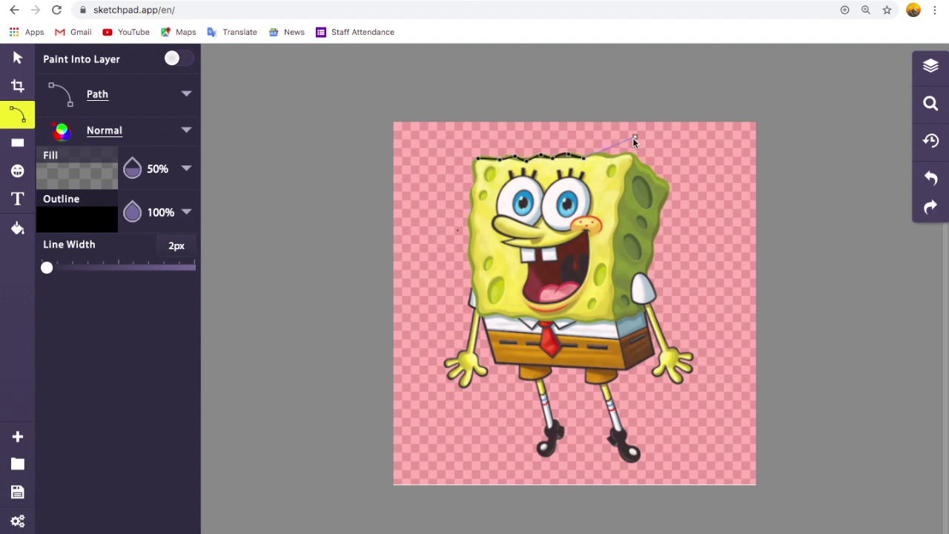
{"action": "left_click", "coordinate": [596, 152]}
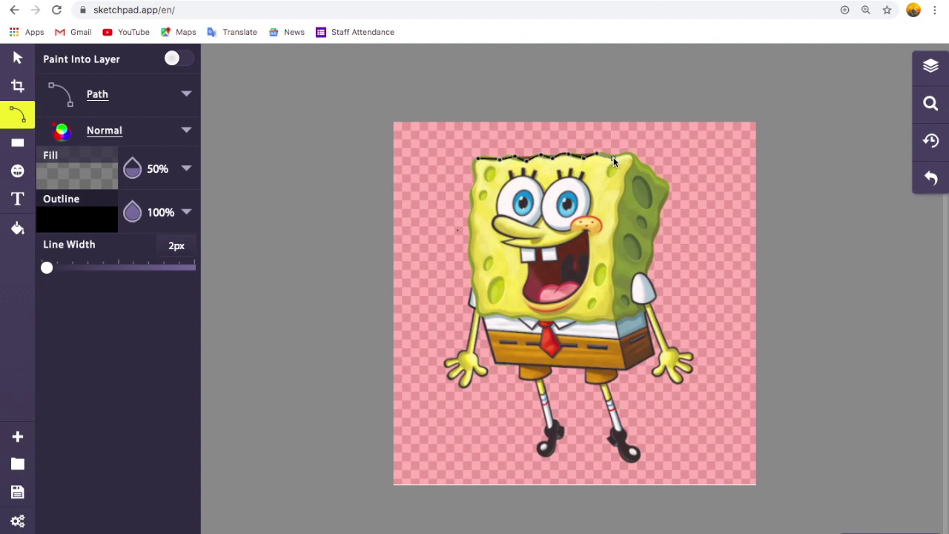
{"action": "left_click", "coordinate": [613, 157]}
{"action": "left_click", "coordinate": [634, 154]}
Continue the path down SpongeBob's right side of the head and past the sleeve
{"action": "left_click", "coordinate": [658, 176]}
{"action": "left_click", "coordinate": [667, 185]}
{"action": "left_click", "coordinate": [663, 197]}
{"action": "left_click", "coordinate": [660, 211]}
{"action": "left_click", "coordinate": [657, 226]}
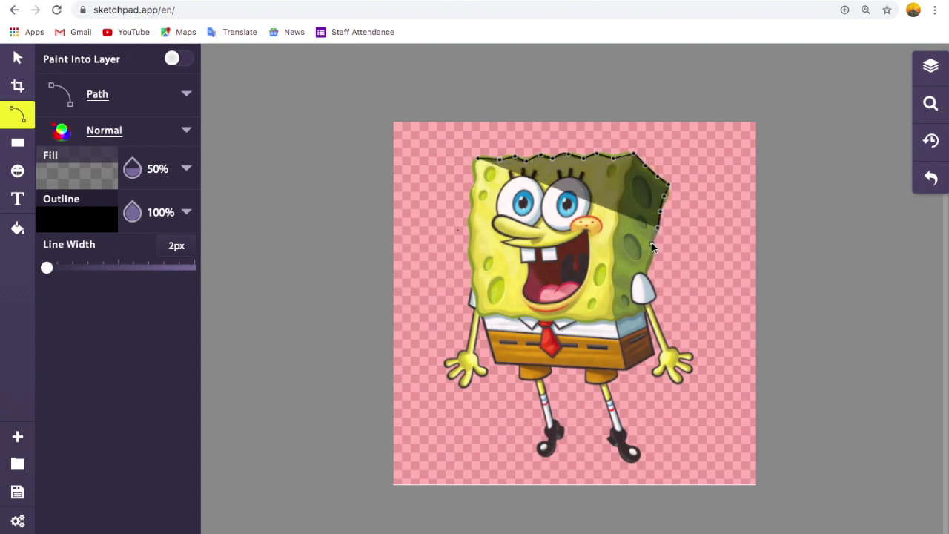
{"action": "left_click", "coordinate": [655, 242]}
{"action": "left_click", "coordinate": [653, 257]}
{"action": "left_click", "coordinate": [646, 274]}
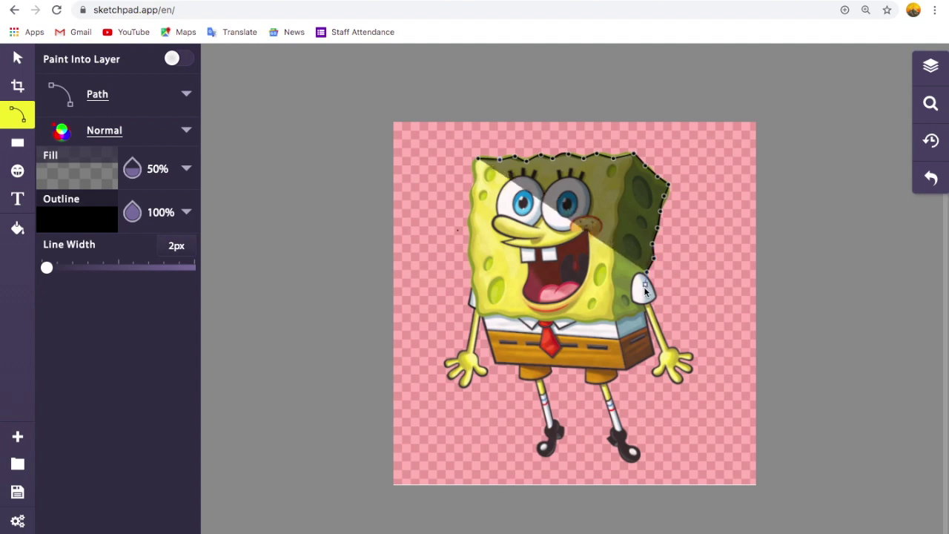
{"action": "left_click", "coordinate": [645, 313]}
Carry the outline along the pants bottom and up the left side, closing the shape
{"action": "left_click", "coordinate": [655, 355]}
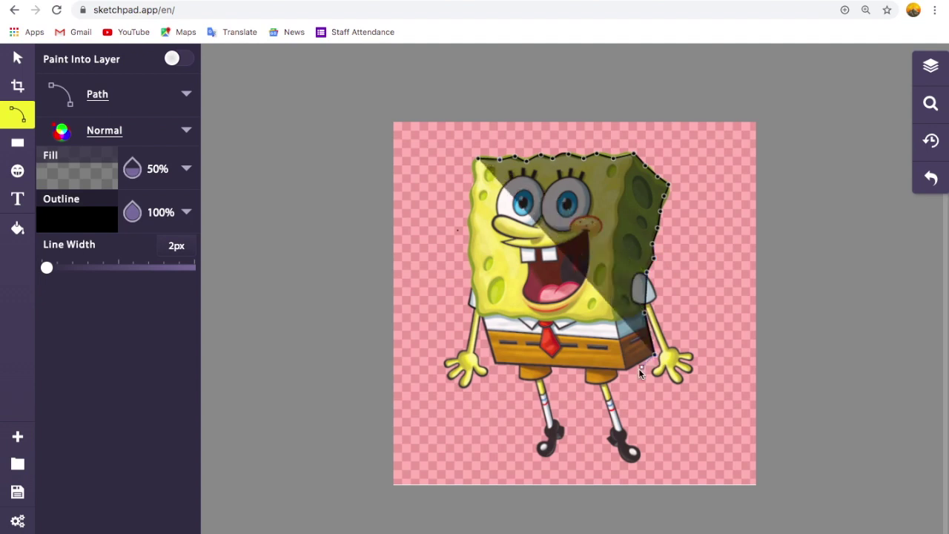
{"action": "left_click", "coordinate": [626, 372]}
{"action": "left_click", "coordinate": [497, 362]}
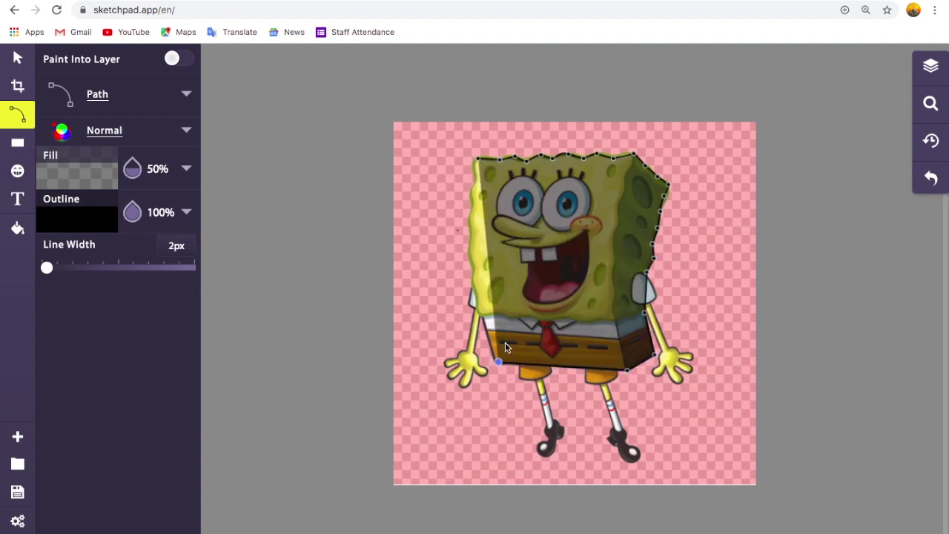
{"action": "left_click", "coordinate": [483, 318]}
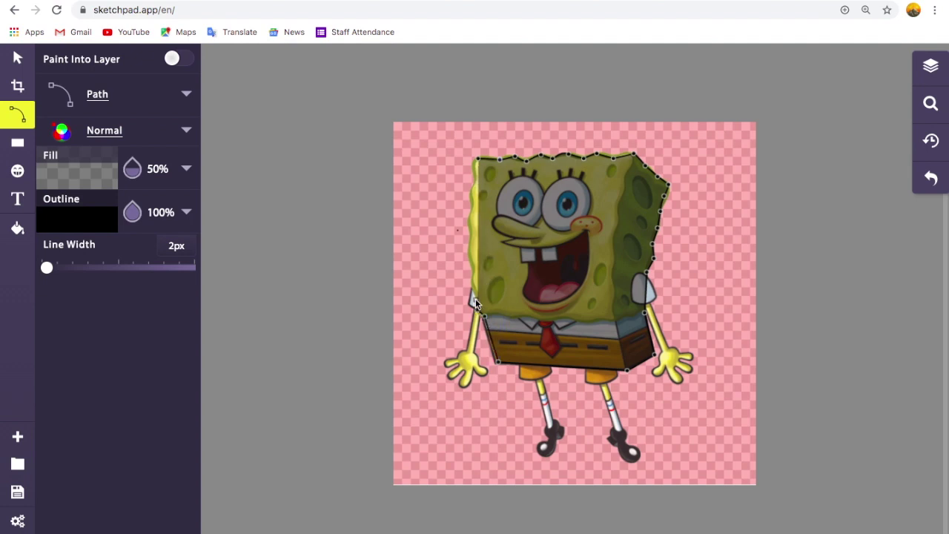
{"action": "left_click", "coordinate": [471, 279]}
{"action": "left_click", "coordinate": [473, 201]}
{"action": "left_click", "coordinate": [470, 189]}
{"action": "left_click", "coordinate": [475, 175]}
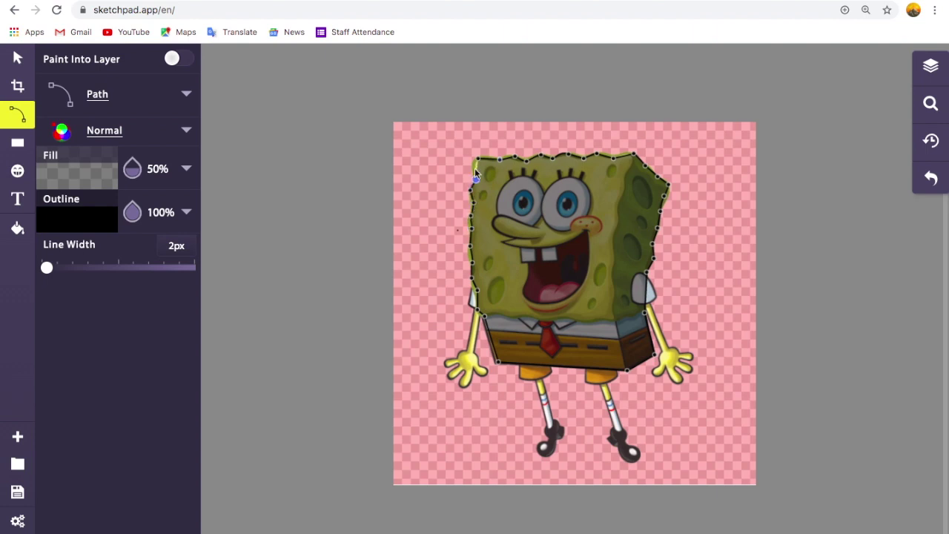
{"action": "left_click", "coordinate": [471, 164]}
{"action": "left_click", "coordinate": [477, 159]}
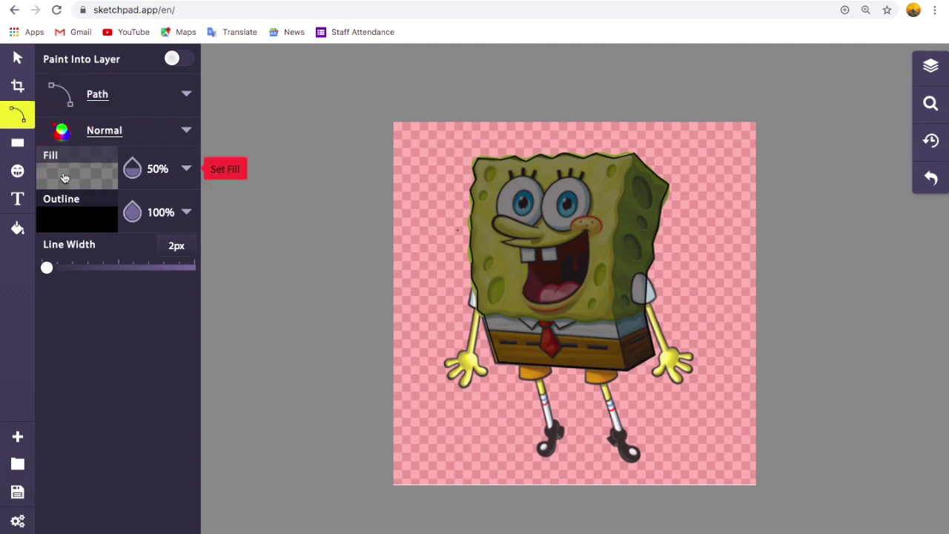
Keep Path as the brush type and trace a new outline down the left arm to the hand
{"action": "left_click", "coordinate": [110, 106]}
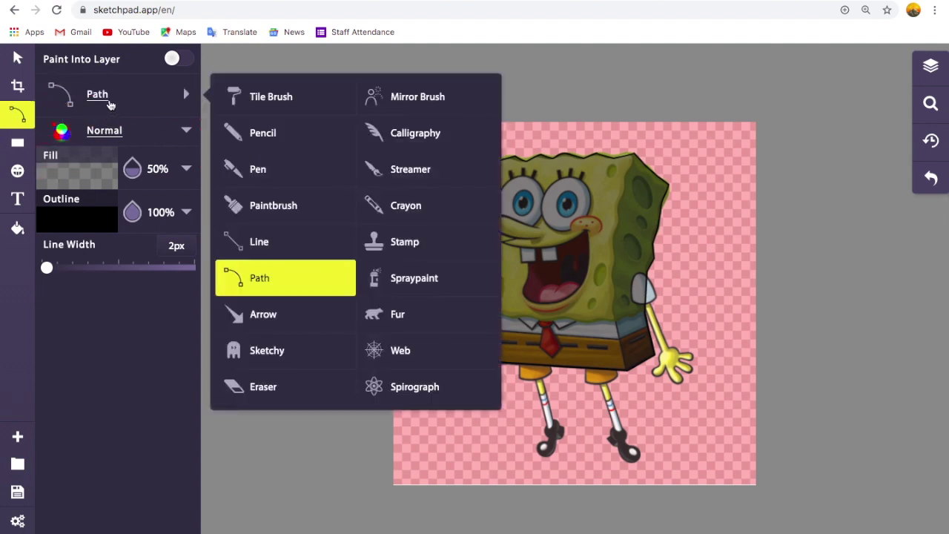
{"action": "left_click", "coordinate": [222, 276]}
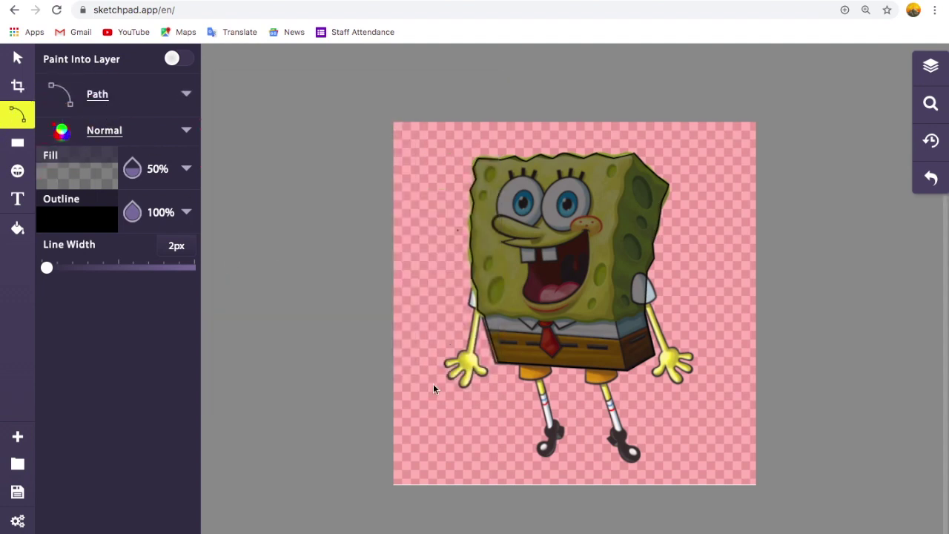
{"action": "left_click", "coordinate": [468, 302]}
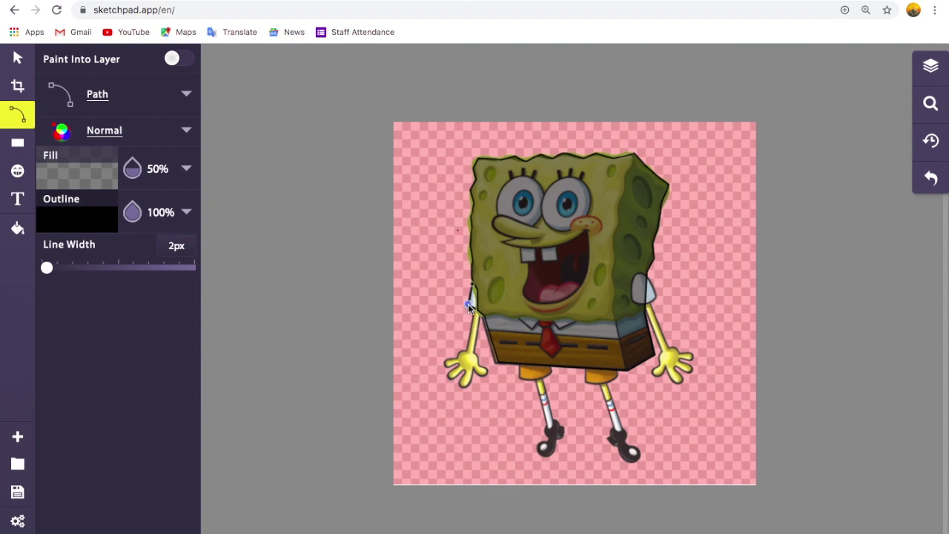
{"action": "left_click", "coordinate": [443, 363]}
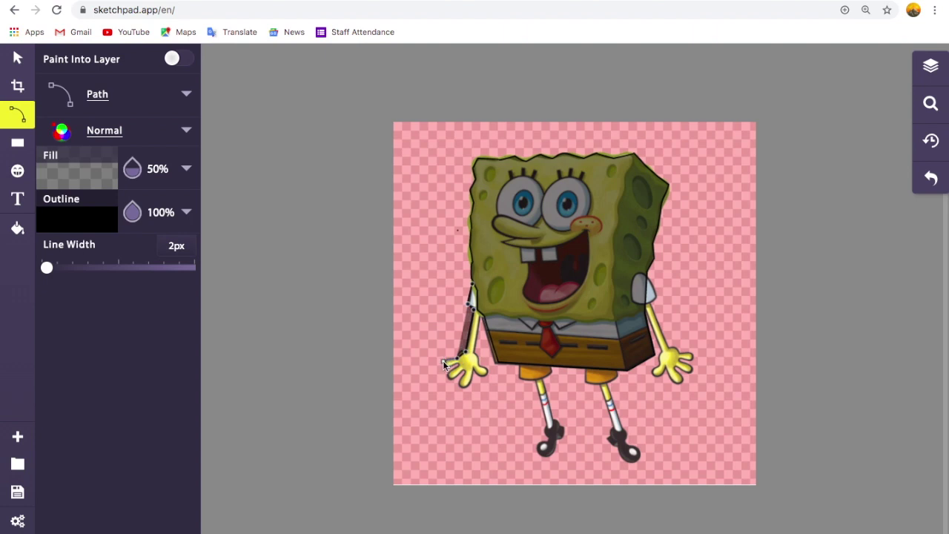
{"action": "left_click", "coordinate": [444, 363]}
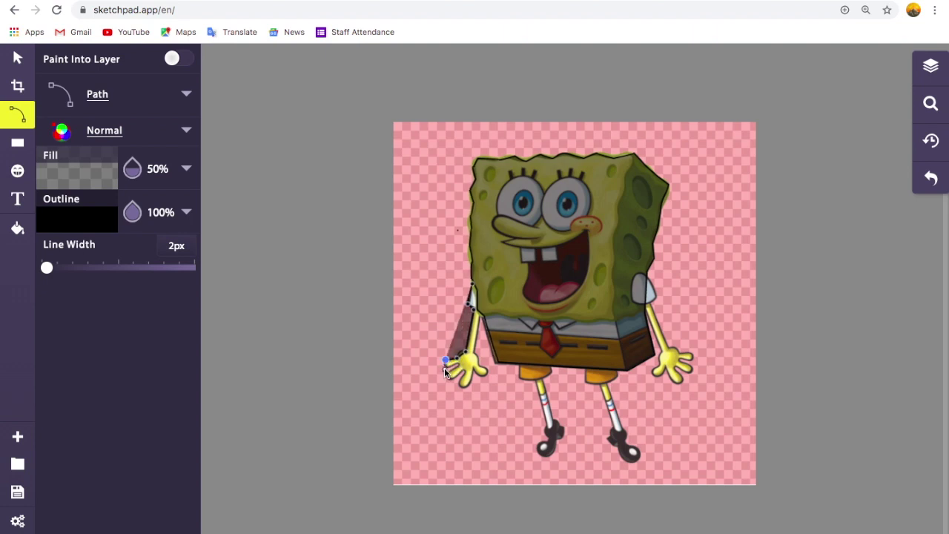
Finish the arm path and set its fill opacity to 100%
{"action": "key", "text": "v"}
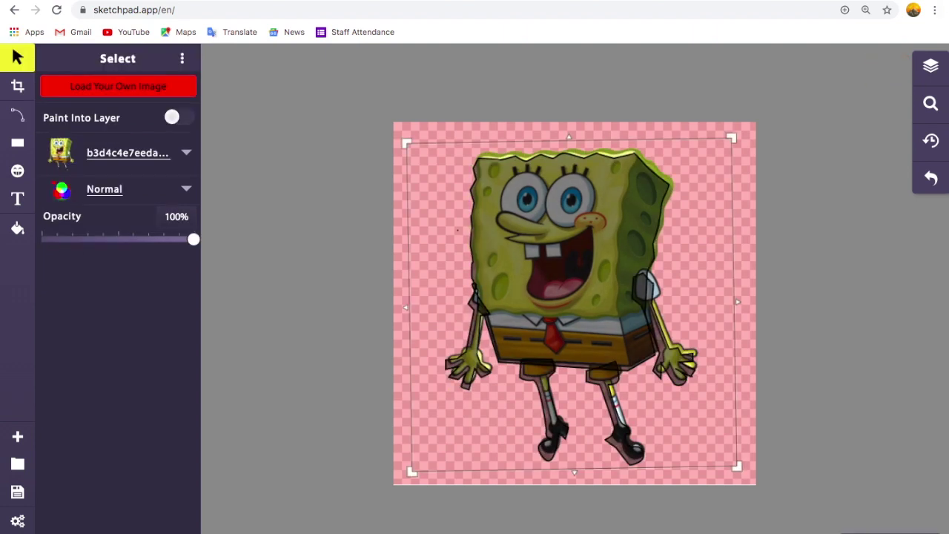
{"action": "left_click", "coordinate": [930, 65]}
{"action": "left_click", "coordinate": [771, 172]}
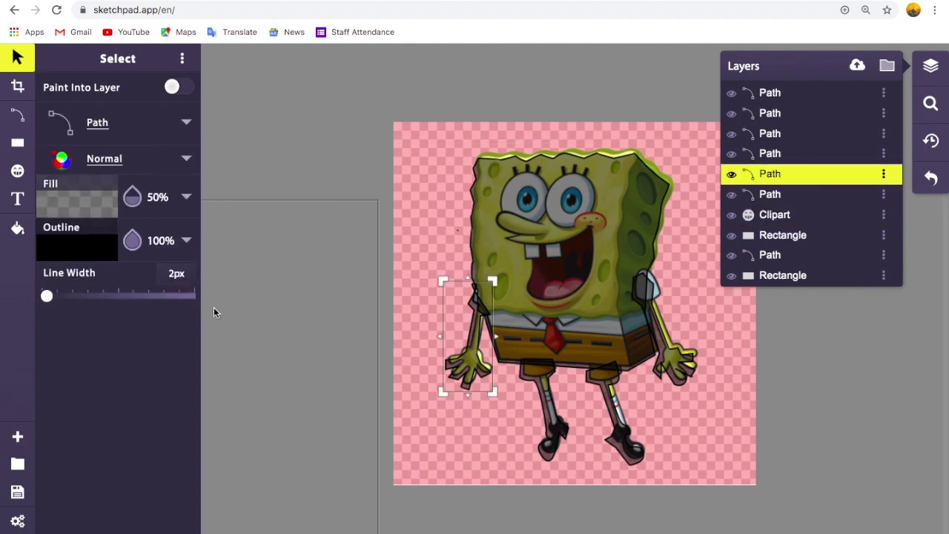
{"action": "key", "text": "BackSpace"}
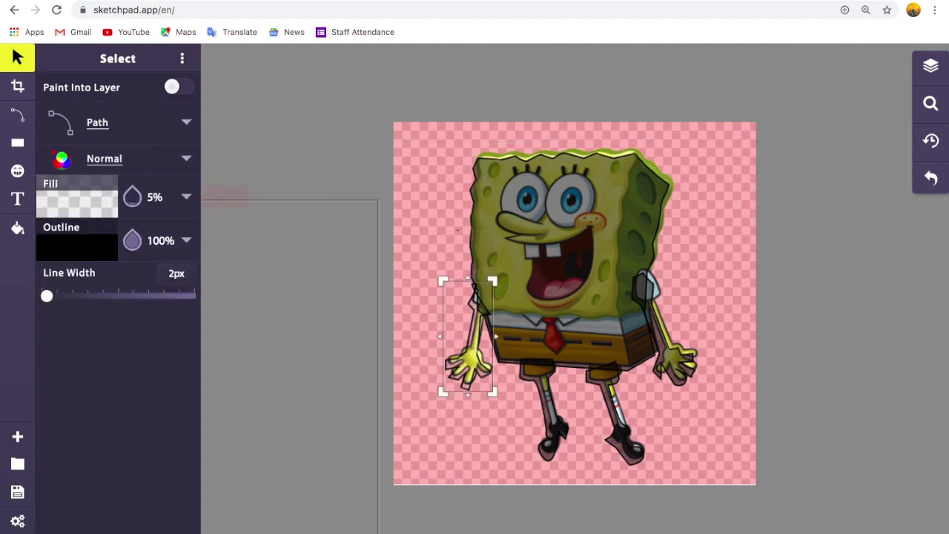
{"action": "key", "text": "BackSpace"}
{"action": "type", "text": "100"}
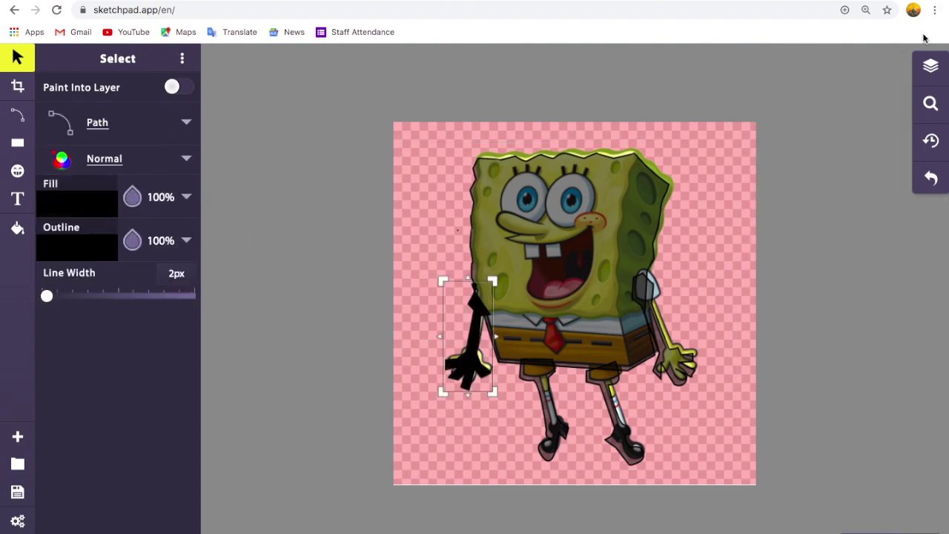
Set another traced shape's fill opacity to 100%
{"action": "left_click", "coordinate": [932, 69]}
{"action": "left_click", "coordinate": [786, 133]}
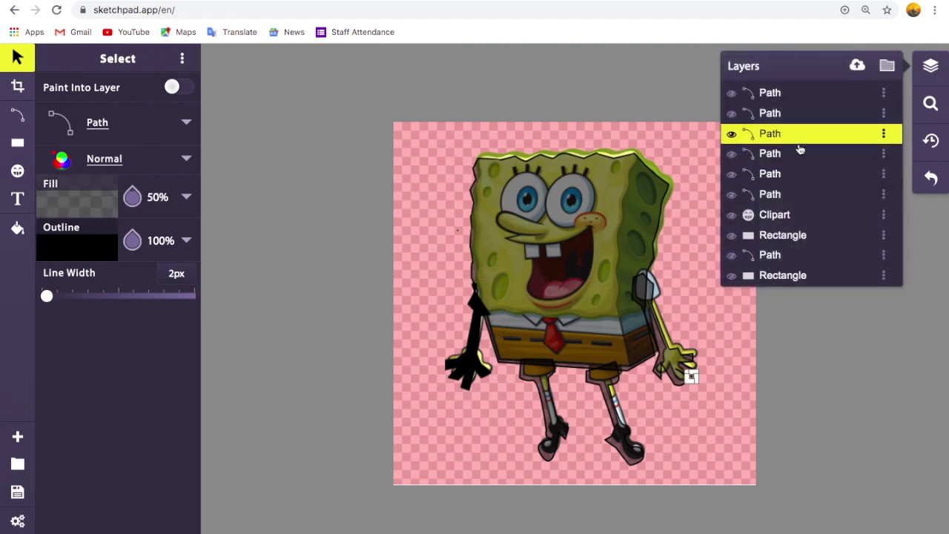
{"action": "left_click", "coordinate": [157, 197]}
{"action": "type", "text": "100"}
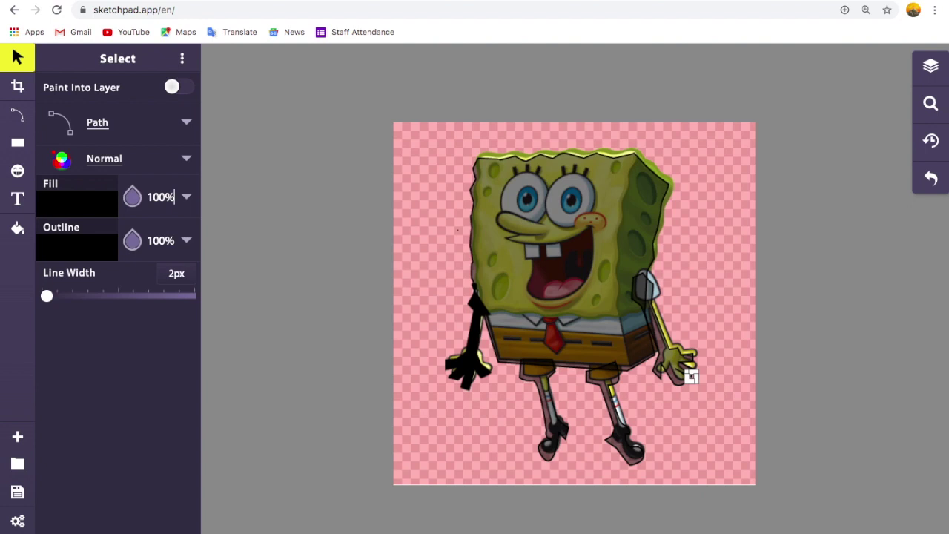
Set the traced leg's fill opacity to 100% and select the original SpongeBob picture layer
{"action": "left_click", "coordinate": [928, 75]}
{"action": "left_click", "coordinate": [778, 94]}
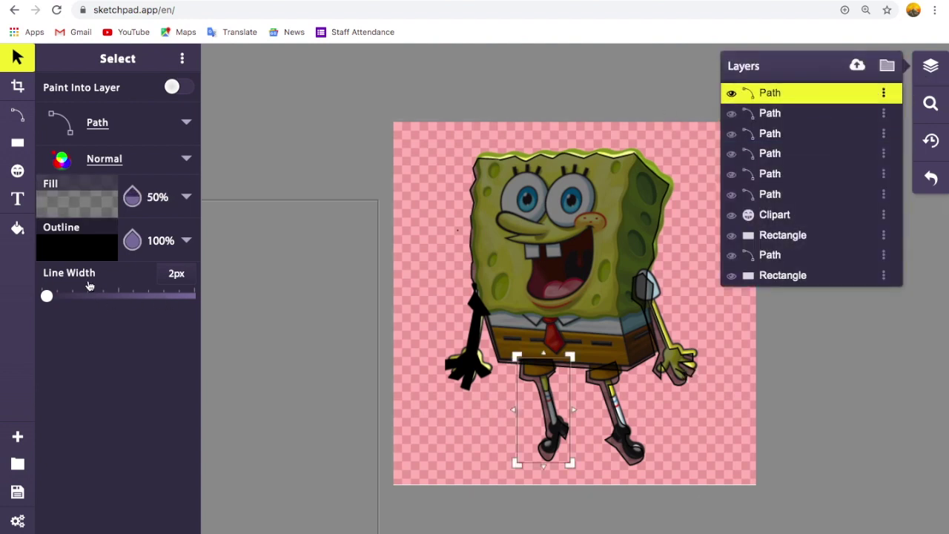
{"action": "left_click", "coordinate": [157, 197]}
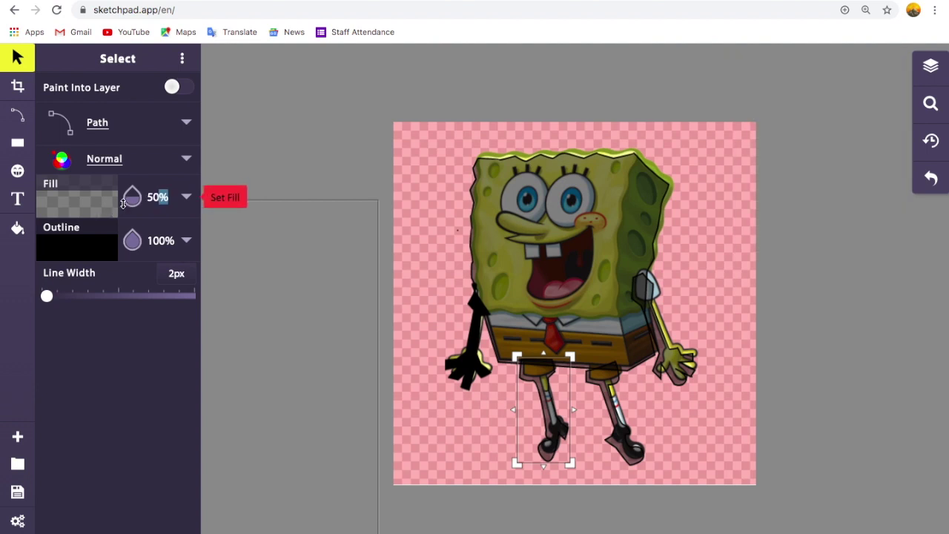
{"action": "key", "text": "BackSpace"}
{"action": "key", "text": "BackSpace"}
{"action": "type", "text": "100"}
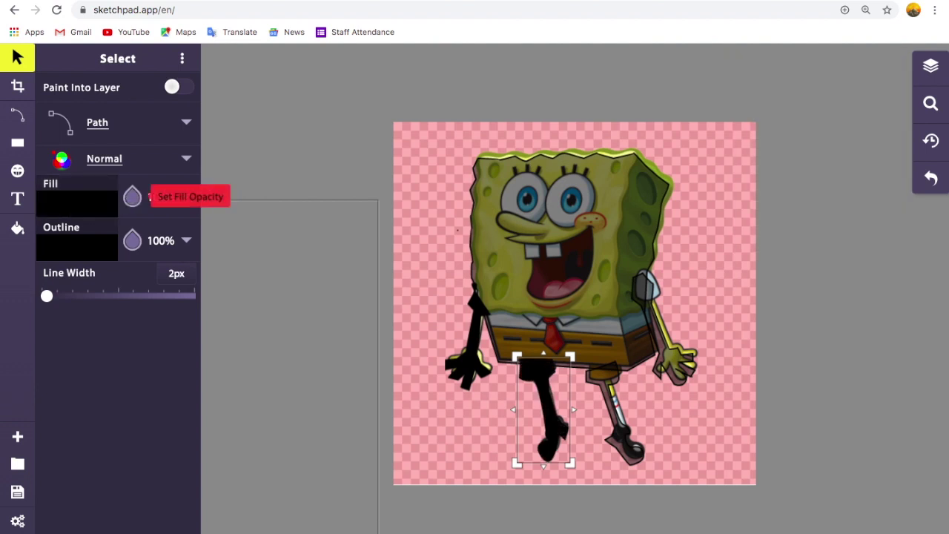
{"action": "left_click", "coordinate": [938, 67]}
{"action": "left_click", "coordinate": [782, 134]}
Delete the SpongeBob picture and raise the background rectangle's fill opacity from 30% to 100%
{"action": "left_click", "coordinate": [821, 295]}
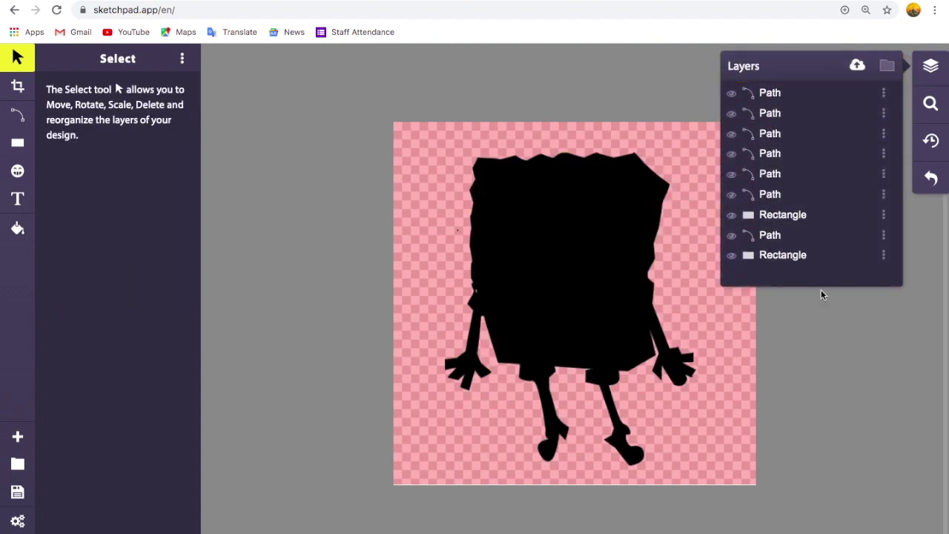
{"action": "left_click", "coordinate": [794, 218]}
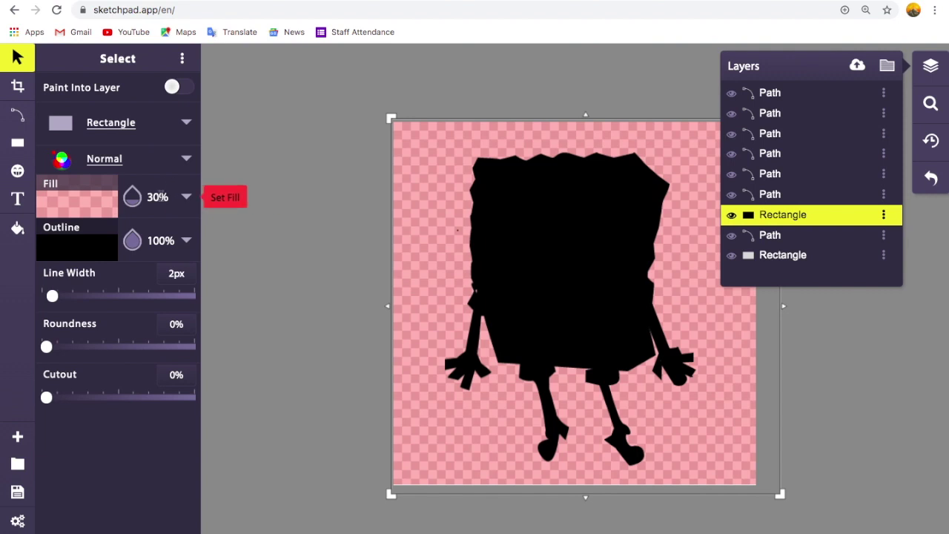
{"action": "left_click", "coordinate": [159, 197]}
{"action": "key", "text": "BackSpace"}
{"action": "key", "text": "BackSpace"}
{"action": "type", "text": "100"}
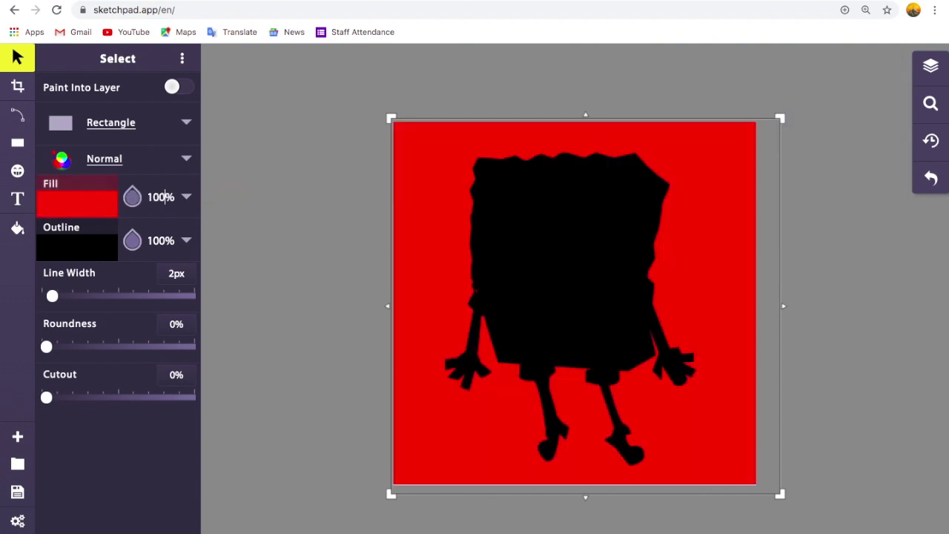
Switch to freehand drawing with the Pen brush, then undo the last change
{"action": "left_click", "coordinate": [18, 87]}
{"action": "left_click", "coordinate": [18, 114]}
{"action": "left_click", "coordinate": [17, 86]}
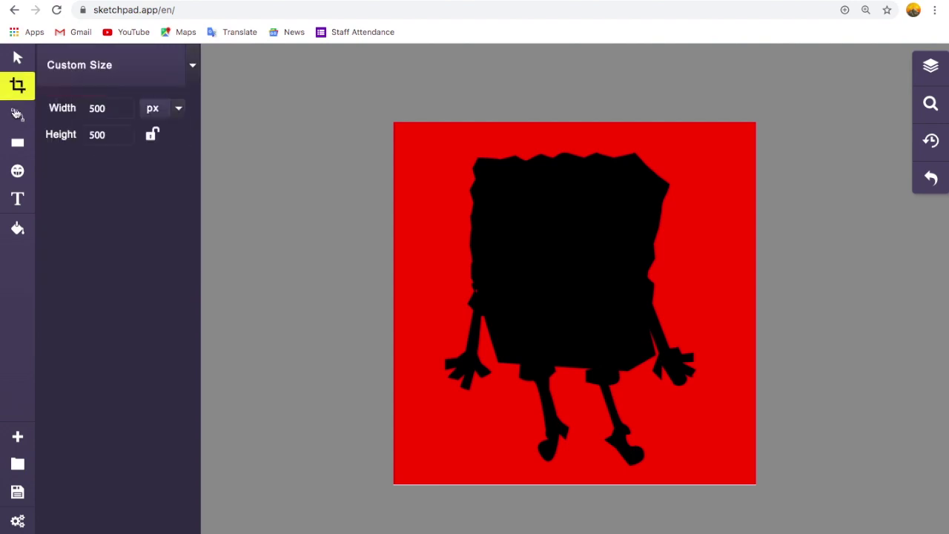
{"action": "left_click", "coordinate": [16, 114]}
{"action": "left_click", "coordinate": [104, 94]}
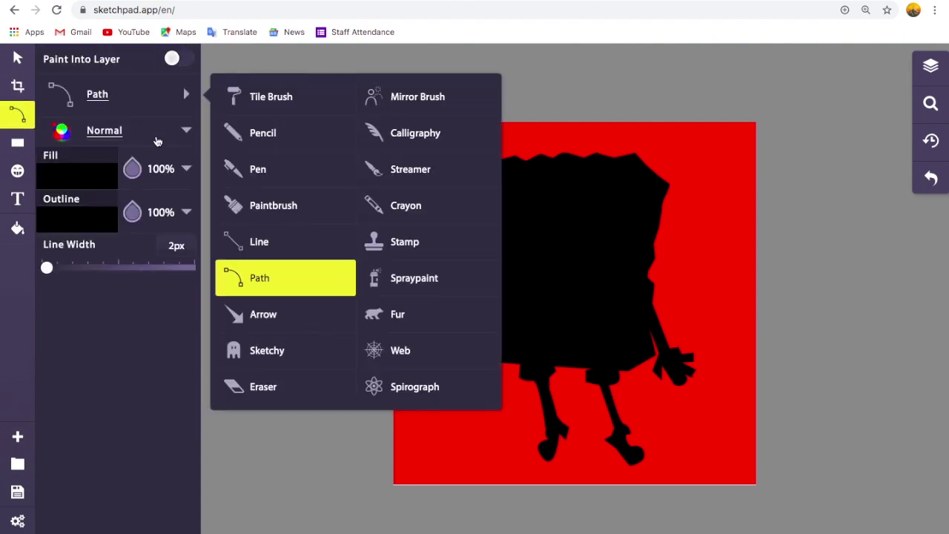
{"action": "left_click", "coordinate": [259, 169]}
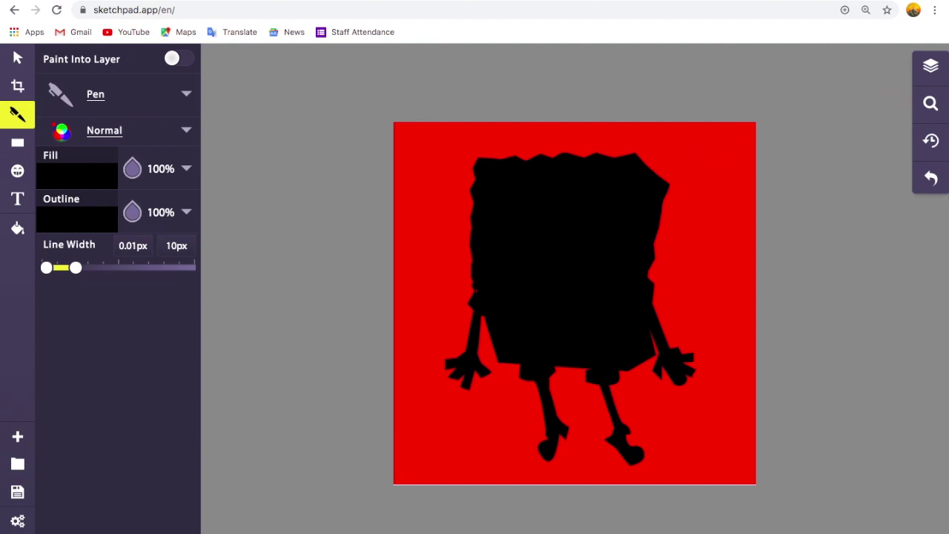
{"action": "key", "text": "ctrl+z"}
Set fill and outline colours to white and choose the Pen brush
{"action": "left_click", "coordinate": [17, 114]}
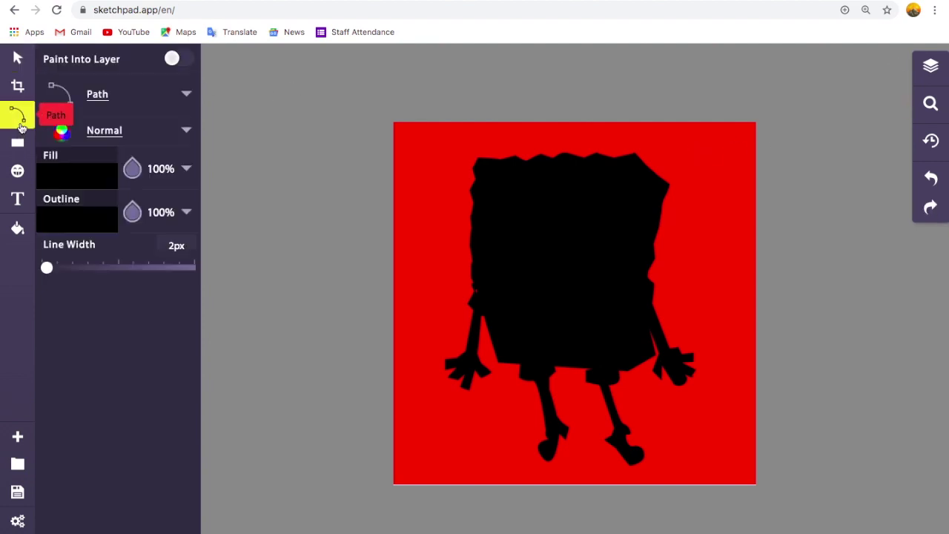
{"action": "left_click", "coordinate": [78, 169]}
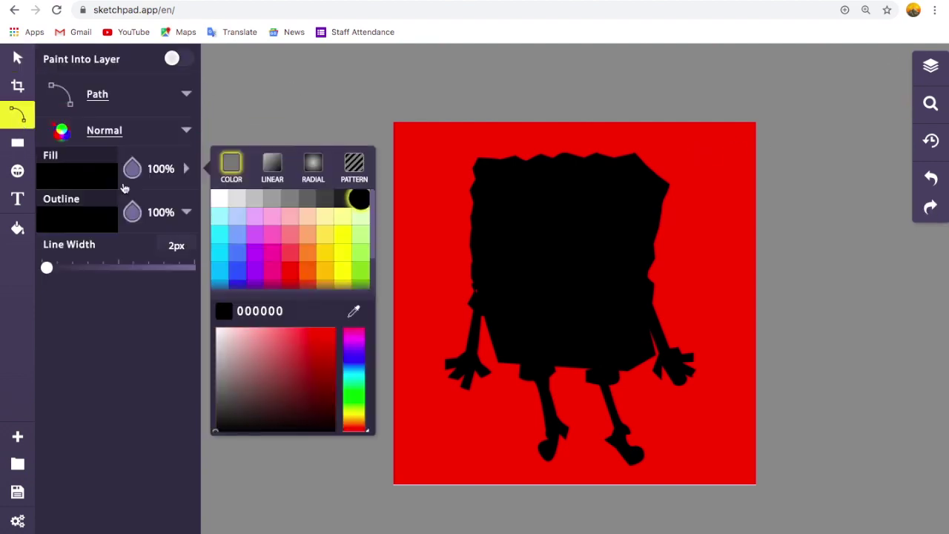
{"action": "left_click", "coordinate": [221, 199]}
{"action": "left_click", "coordinate": [97, 223]}
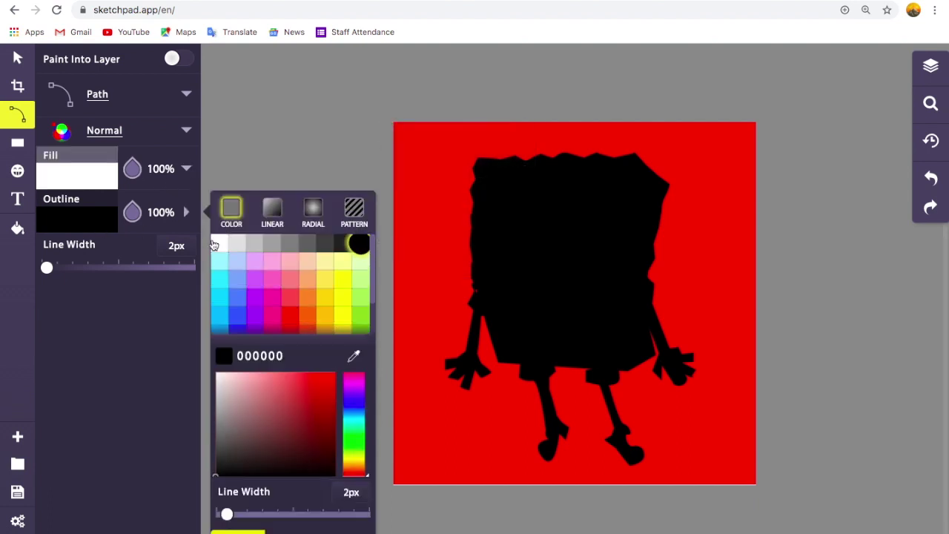
{"action": "left_click", "coordinate": [221, 243]}
{"action": "left_click", "coordinate": [186, 94]}
{"action": "left_click", "coordinate": [256, 170]}
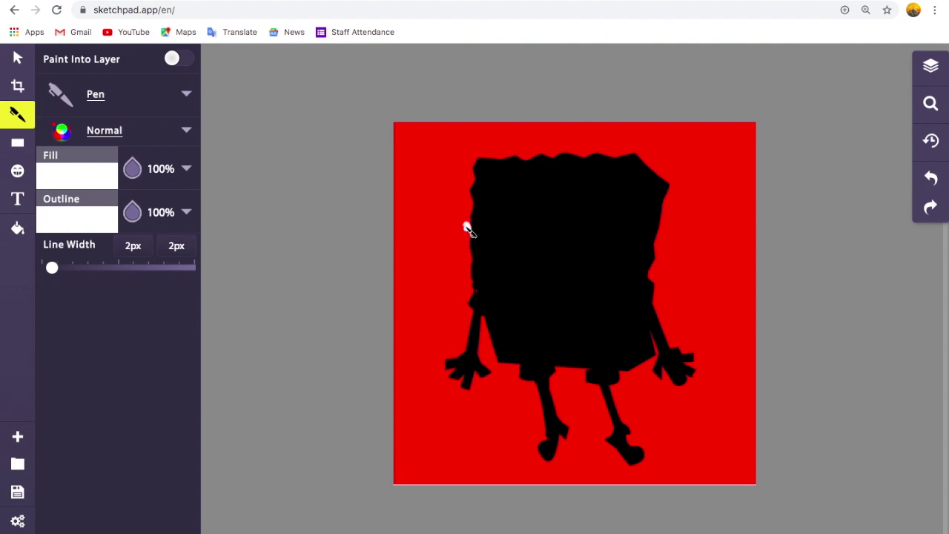
Dab white earbud marks on the left and right sides of the head, plus a small body dot
{"action": "left_click", "coordinate": [467, 227]}
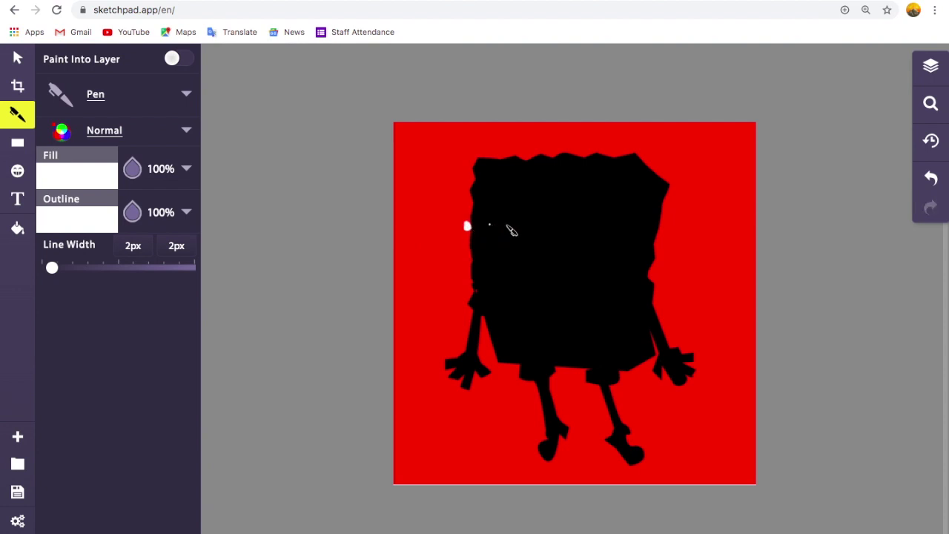
{"action": "left_click", "coordinate": [643, 228]}
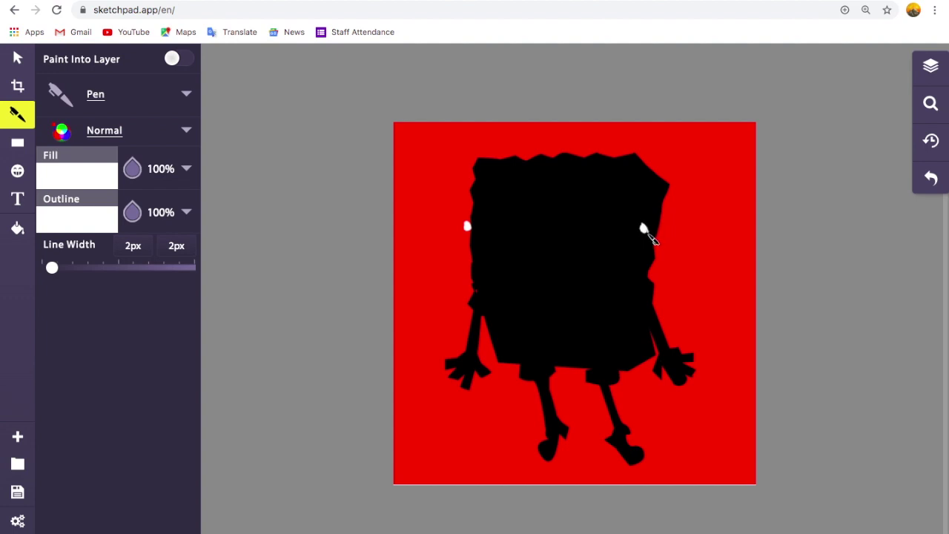
{"action": "left_click_drag", "start_coordinate": [644, 228], "coordinate": [645, 240]}
{"action": "left_click", "coordinate": [506, 236]}
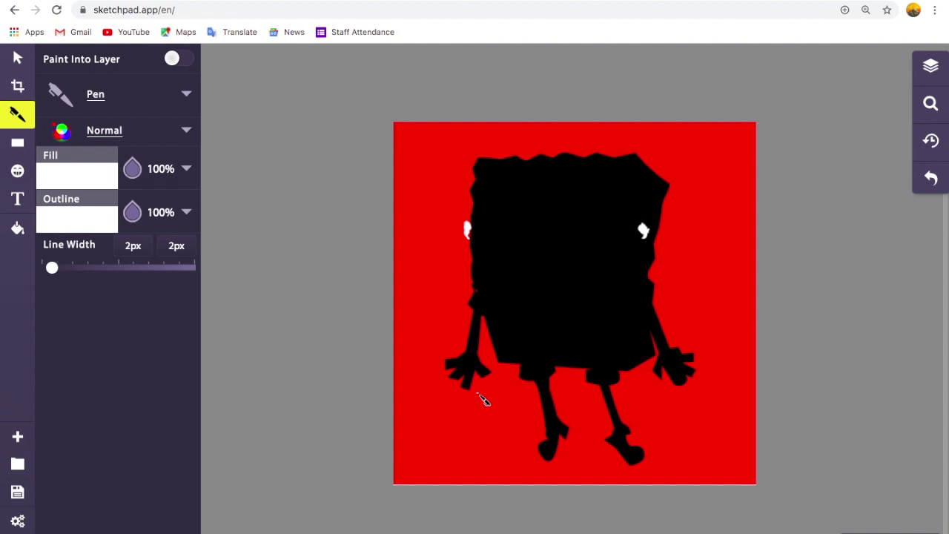
{"action": "left_click", "coordinate": [18, 143]}
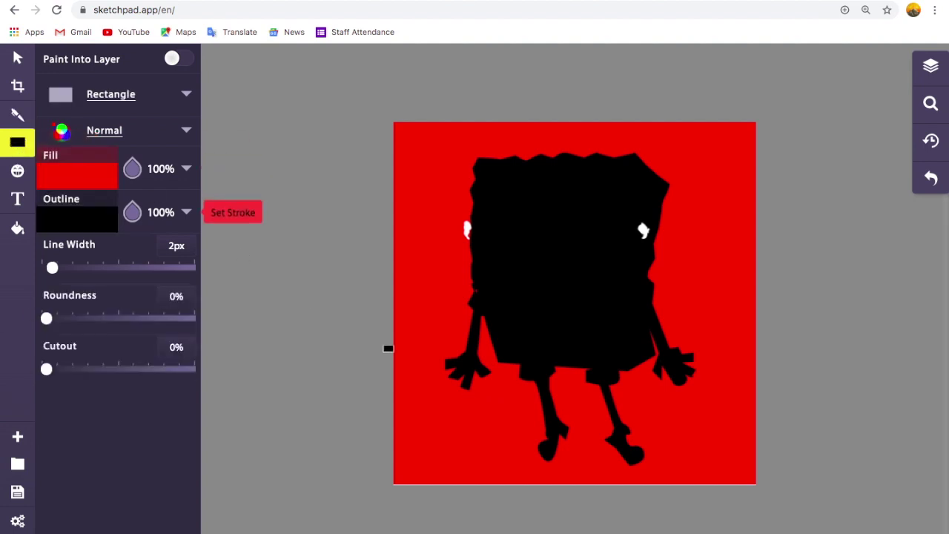
Draw a white-filled, white-outlined rectangle over the left hand, tilted and moved up-left
{"action": "left_click", "coordinate": [76, 178]}
{"action": "left_click", "coordinate": [227, 200]}
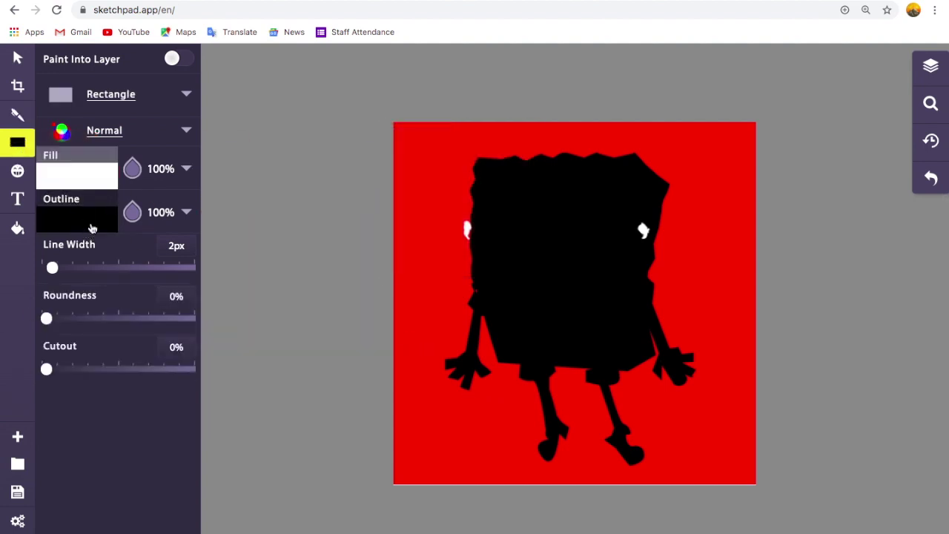
{"action": "left_click", "coordinate": [92, 228]}
{"action": "left_click", "coordinate": [220, 243]}
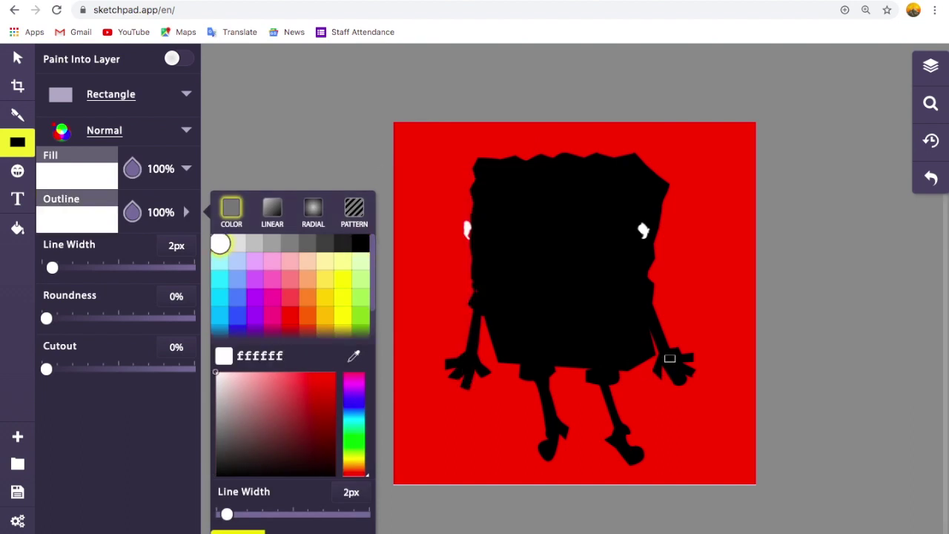
{"action": "left_click_drag", "start_coordinate": [462, 358], "coordinate": [495, 406]}
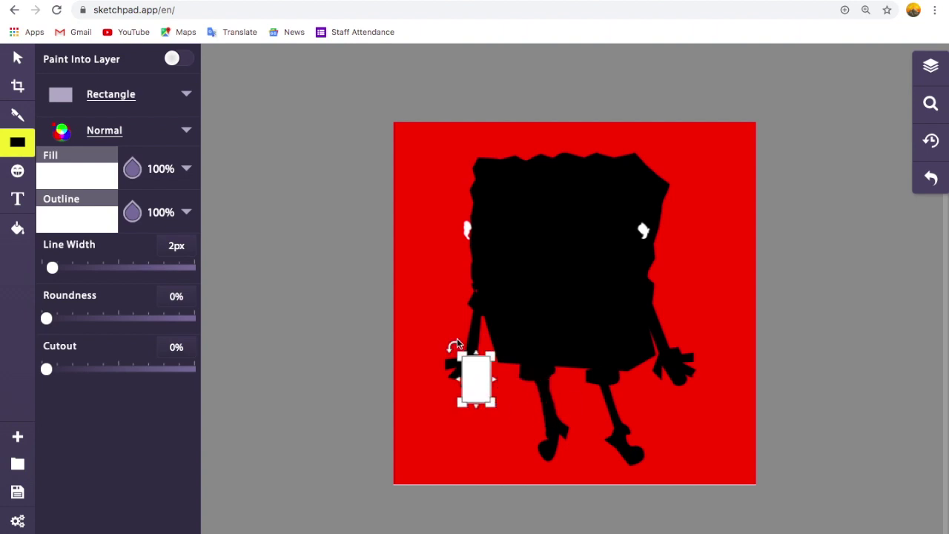
{"action": "left_click_drag", "start_coordinate": [452, 343], "coordinate": [468, 363]}
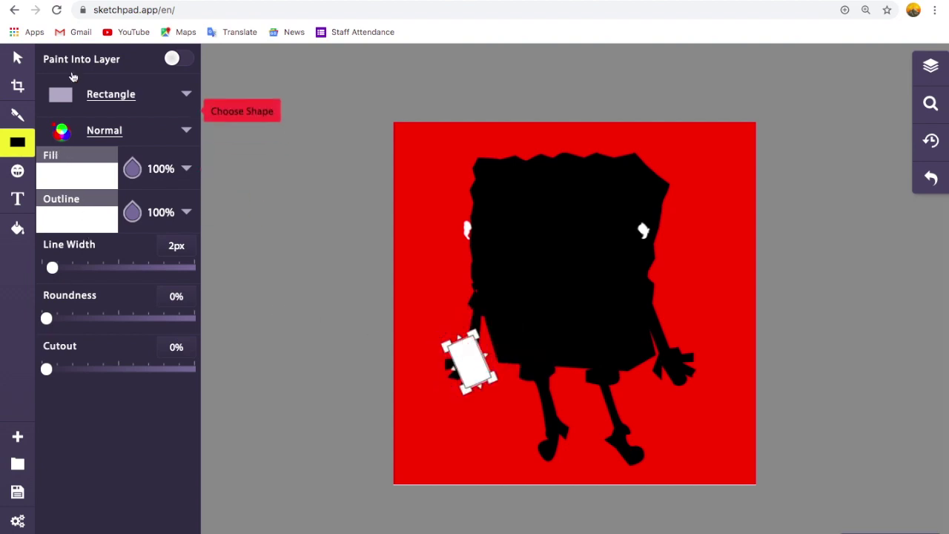
Draw a small light grey (bfbfbf) circle as the iPod's click wheel
{"action": "left_click", "coordinate": [80, 98]}
{"action": "left_click", "coordinate": [307, 214]}
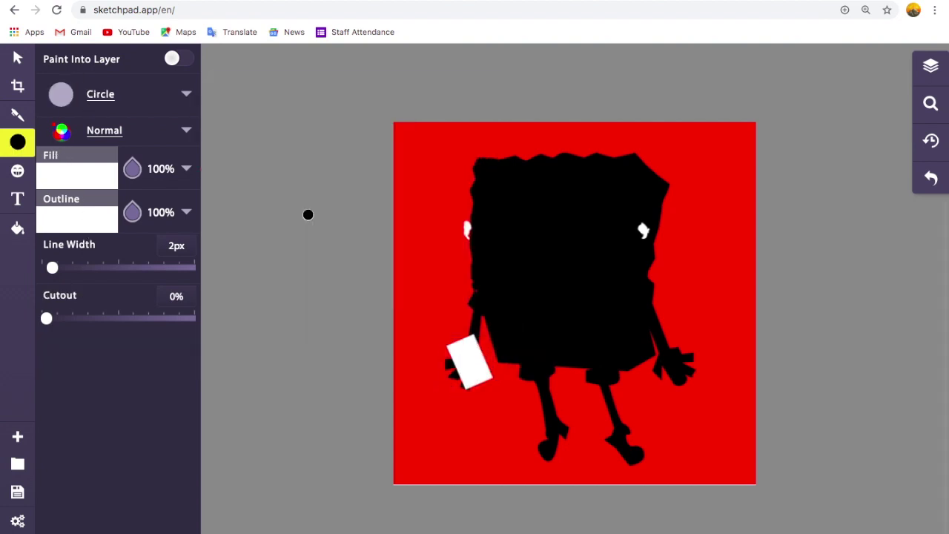
{"action": "left_click", "coordinate": [98, 171]}
{"action": "left_click", "coordinate": [254, 198]}
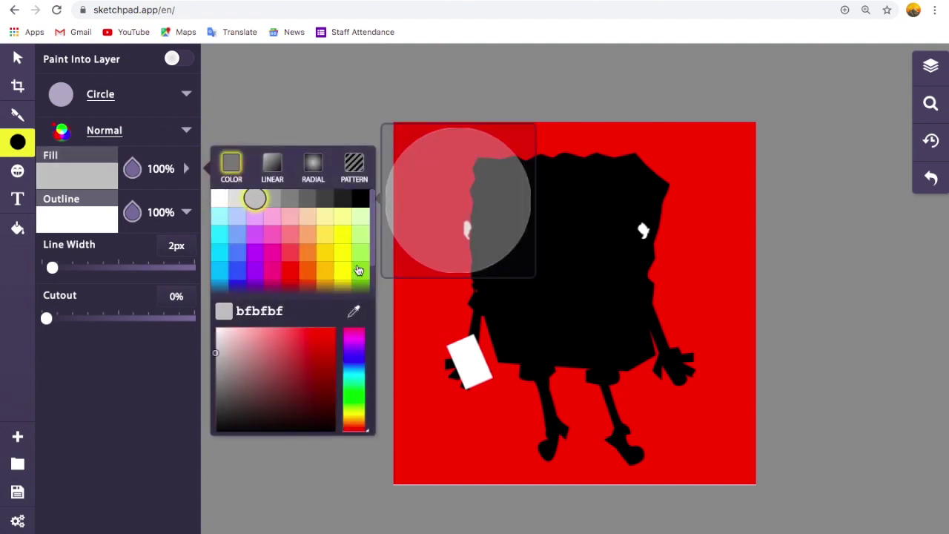
{"action": "left_click_drag", "start_coordinate": [465, 358], "coordinate": [475, 368]}
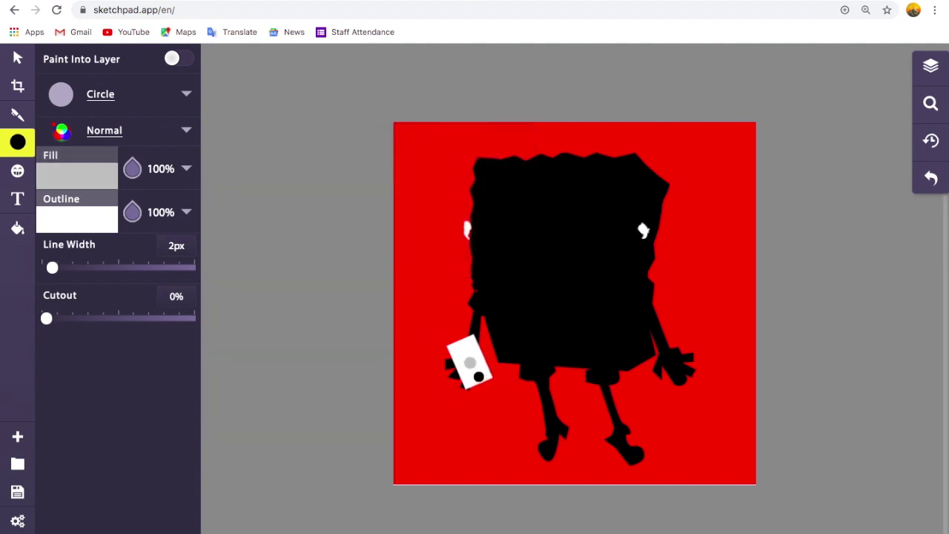
{"action": "left_click_drag", "start_coordinate": [469, 362], "coordinate": [473, 368]}
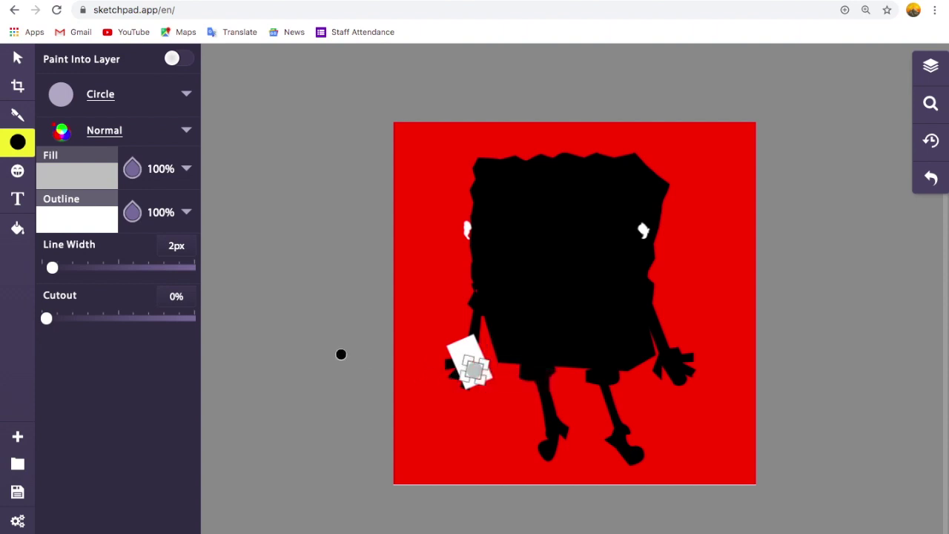
Draw a paler grey (dfdfdf) square as the iPod's screen
{"action": "left_click", "coordinate": [93, 178]}
{"action": "left_click", "coordinate": [242, 200]}
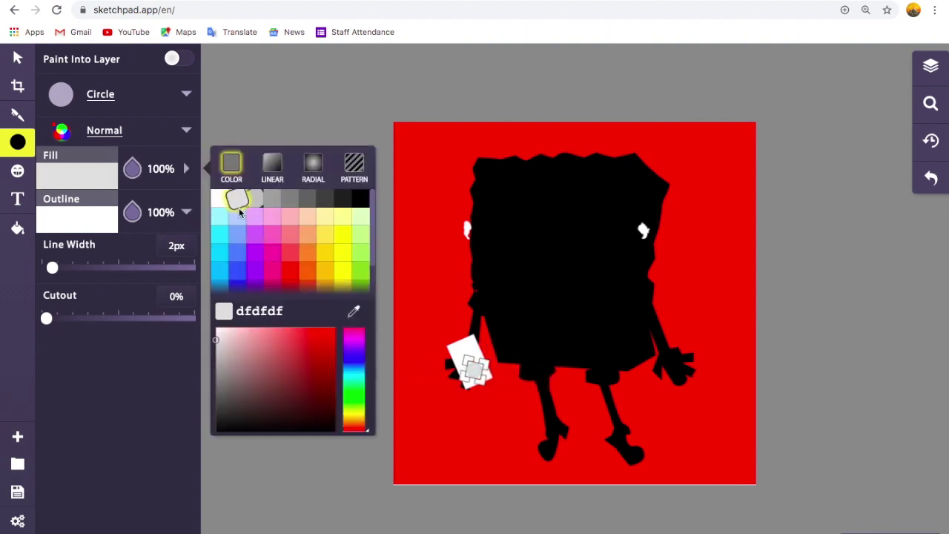
{"action": "left_click", "coordinate": [186, 94]}
{"action": "left_click", "coordinate": [252, 100]}
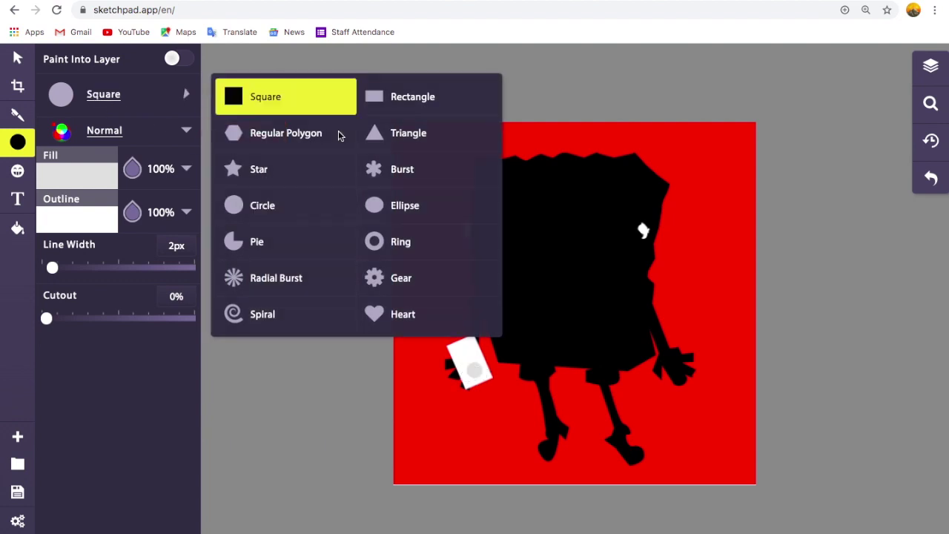
{"action": "left_click_drag", "start_coordinate": [472, 361], "coordinate": [477, 357]}
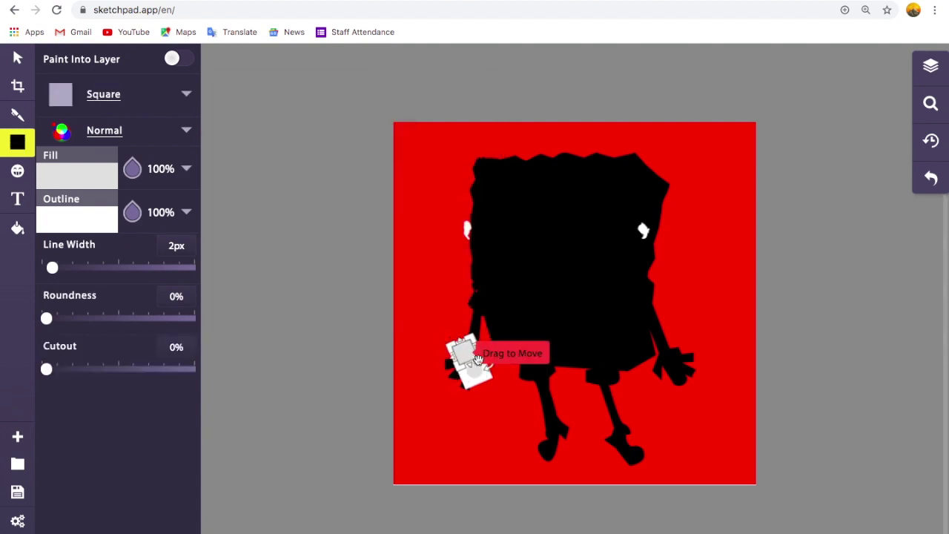
{"action": "left_click", "coordinate": [17, 114]}
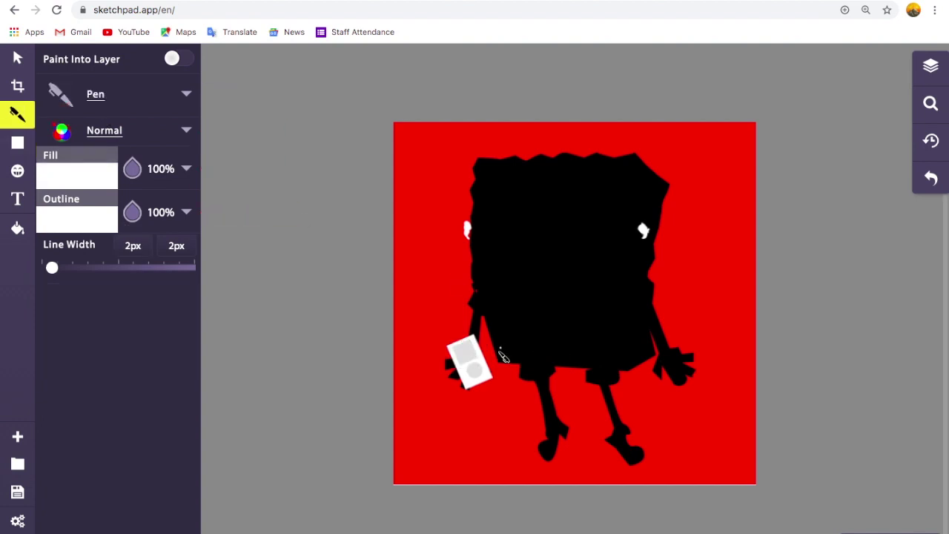
Set up the Pen with a white stroke and 0% fill opacity
{"action": "left_click", "coordinate": [18, 58]}
{"action": "left_click", "coordinate": [18, 114]}
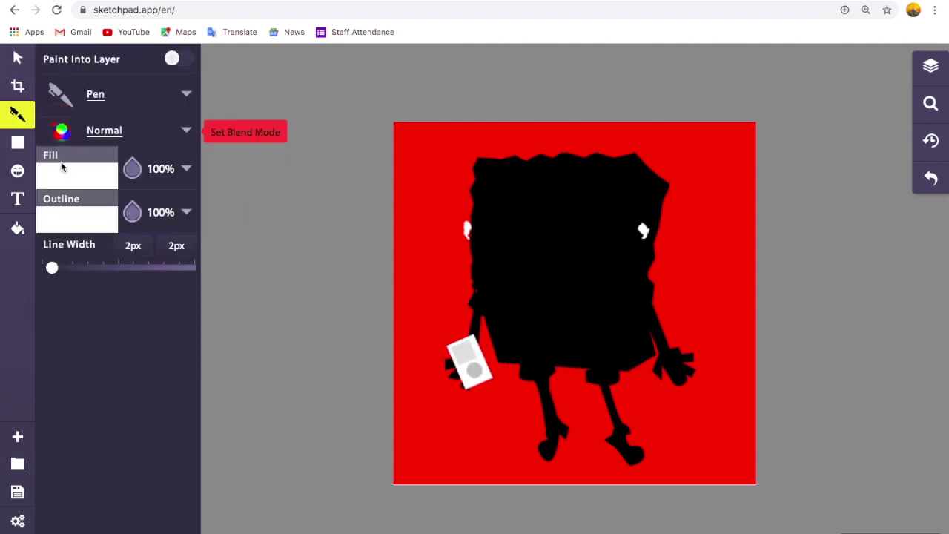
{"action": "left_click", "coordinate": [80, 221]}
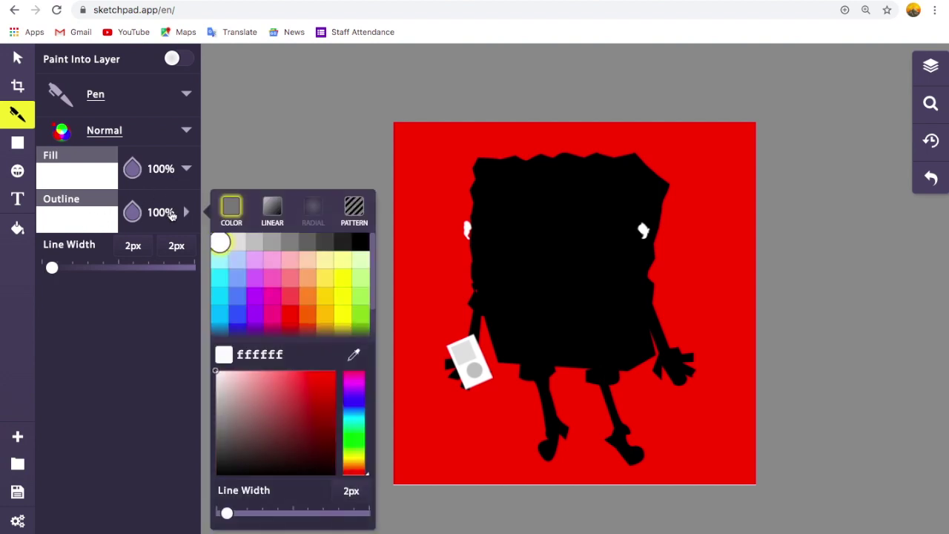
{"action": "left_click", "coordinate": [168, 214]}
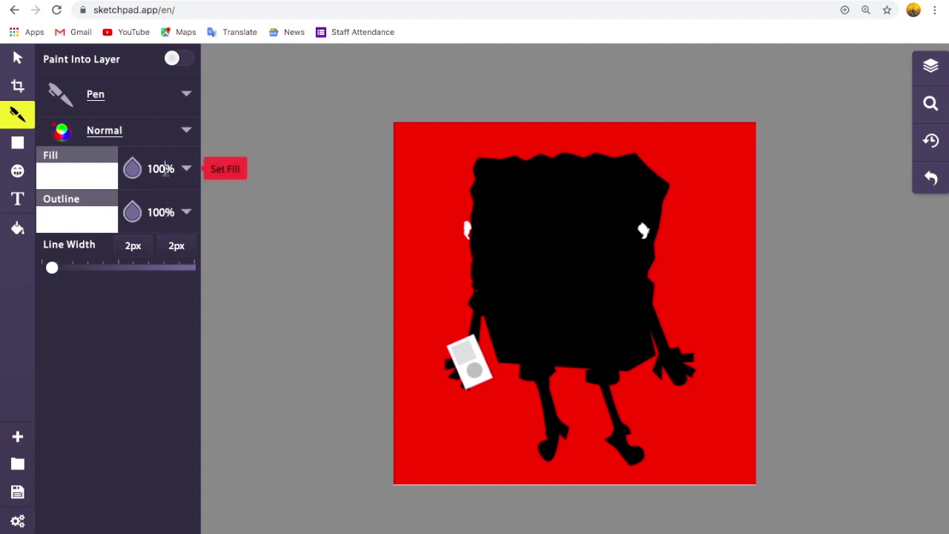
{"action": "left_click", "coordinate": [165, 169]}
{"action": "type", "text": "0"}
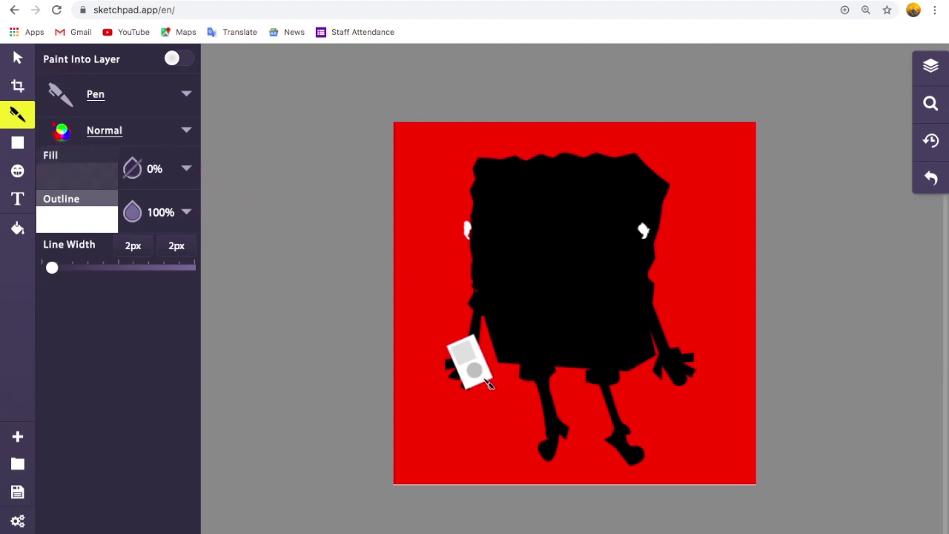
Draw white cords from the iPod to the left earbud and across the body to the right earbud, redrawing the stray one
{"action": "mouse_move", "coordinate": [490, 389]}
{"action": "left_mouse_down"}
{"action": "mouse_move", "coordinate": [515, 374]}
{"action": "mouse_move", "coordinate": [471, 315]}
{"action": "mouse_move", "coordinate": [459, 275]}
{"action": "mouse_move", "coordinate": [467, 232]}
{"action": "left_mouse_up"}
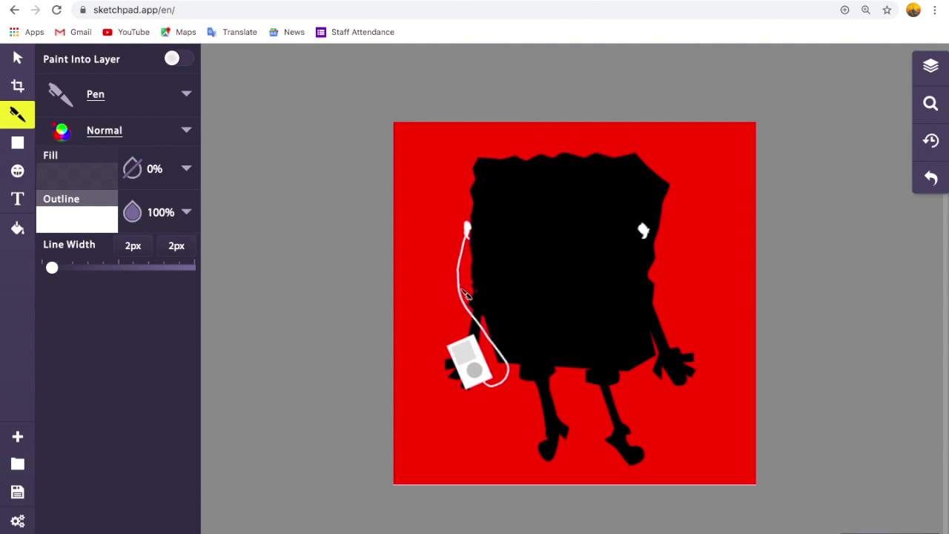
{"action": "mouse_move", "coordinate": [466, 293]}
{"action": "left_mouse_down"}
{"action": "mouse_move", "coordinate": [515, 264]}
{"action": "mouse_move", "coordinate": [588, 269]}
{"action": "mouse_move", "coordinate": [646, 248]}
{"action": "left_mouse_up"}
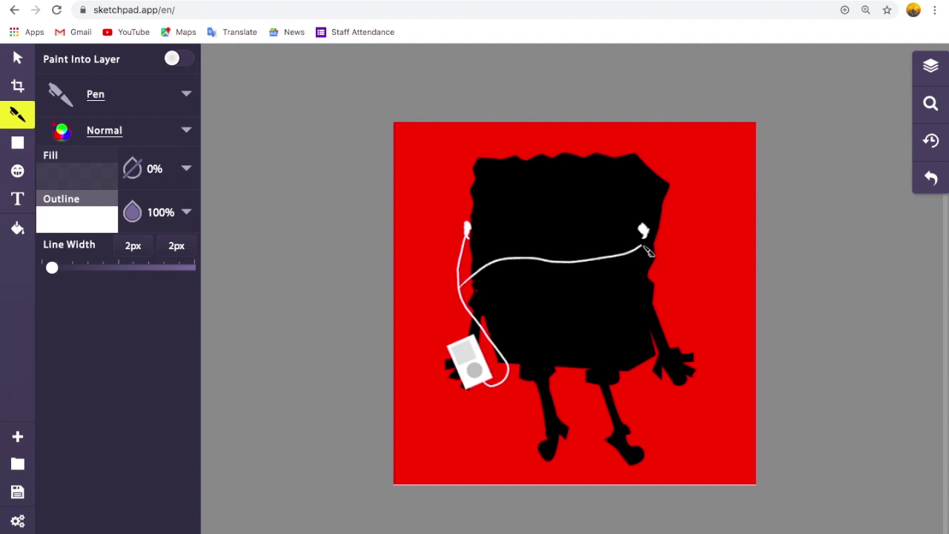
{"action": "key", "text": "ctrl+z"}
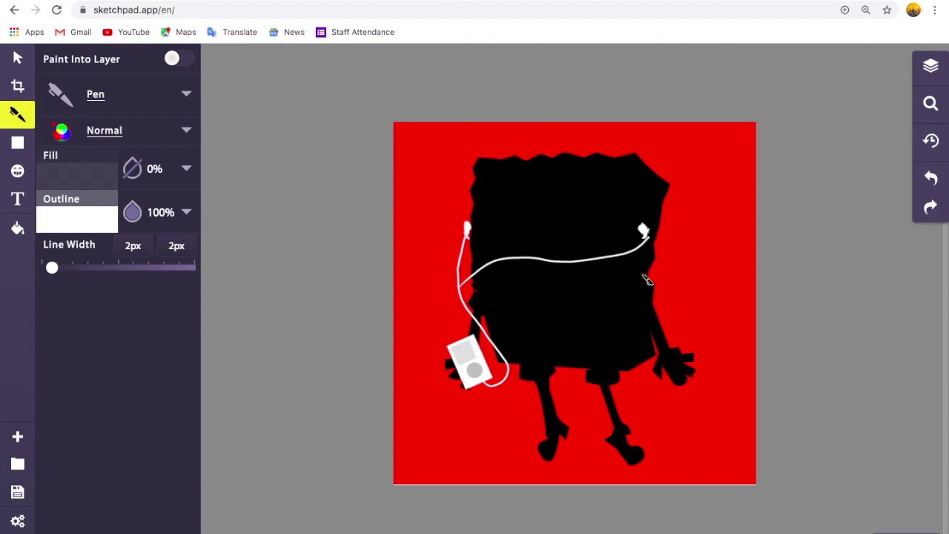
{"action": "left_click", "coordinate": [930, 66]}
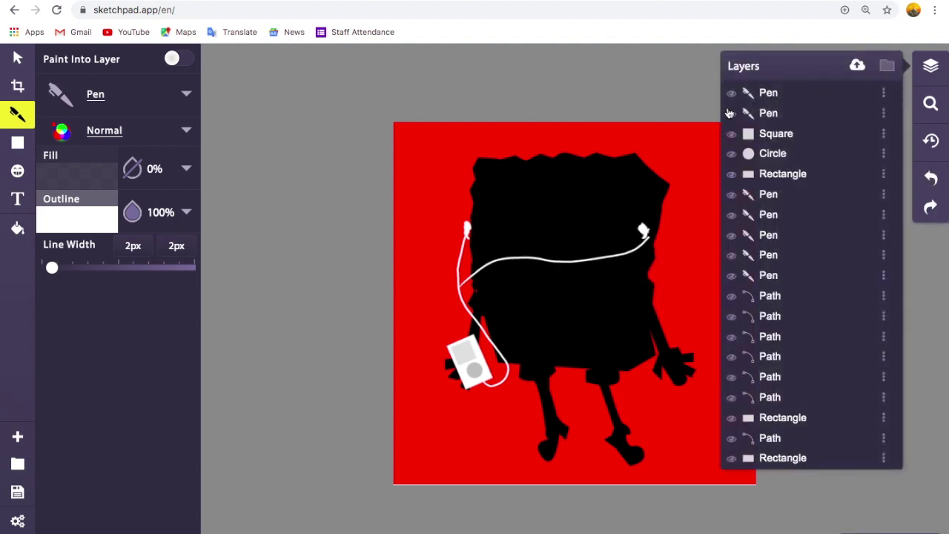
{"action": "left_click", "coordinate": [763, 113]}
{"action": "left_click", "coordinate": [768, 92]}
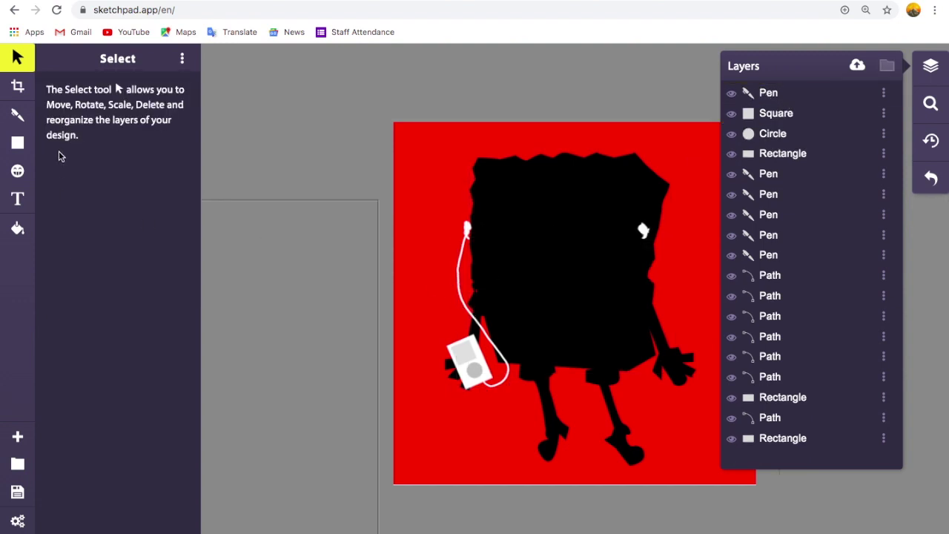
{"action": "left_click", "coordinate": [18, 114]}
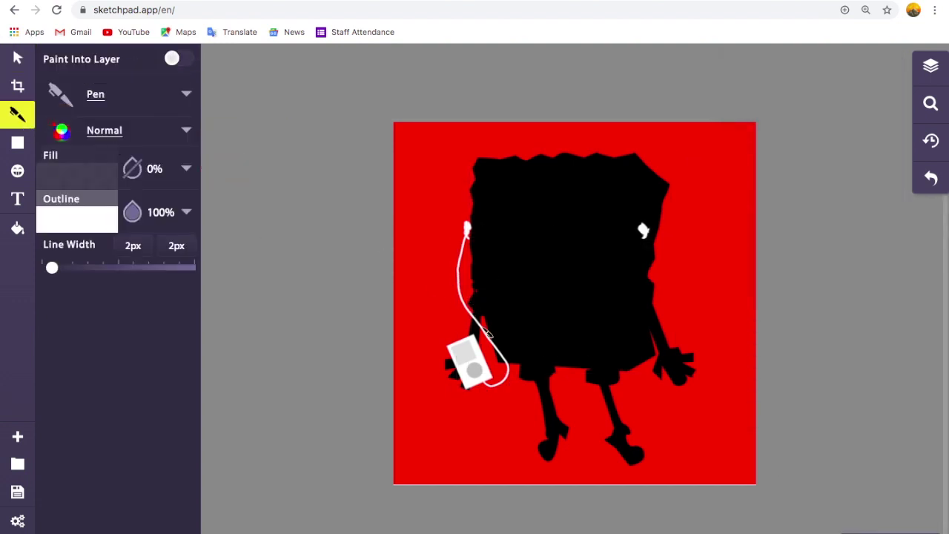
{"action": "mouse_move", "coordinate": [483, 331]}
{"action": "left_mouse_down"}
{"action": "mouse_move", "coordinate": [505, 301]}
{"action": "mouse_move", "coordinate": [636, 249]}
{"action": "mouse_move", "coordinate": [643, 233]}
{"action": "left_mouse_up"}
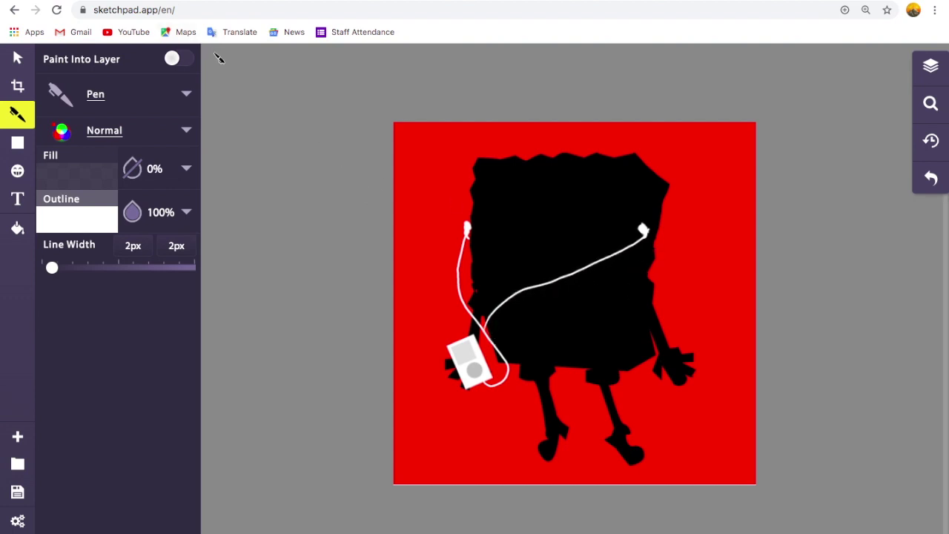
Download the drawing as a JPEG and bring the browser tabs back into view
{"action": "left_click", "coordinate": [20, 493]}
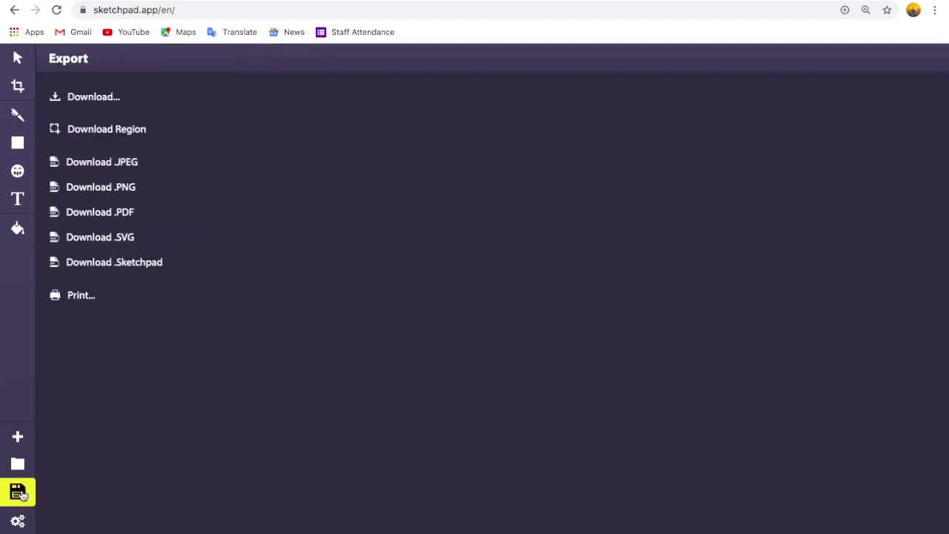
{"action": "left_click", "coordinate": [91, 97]}
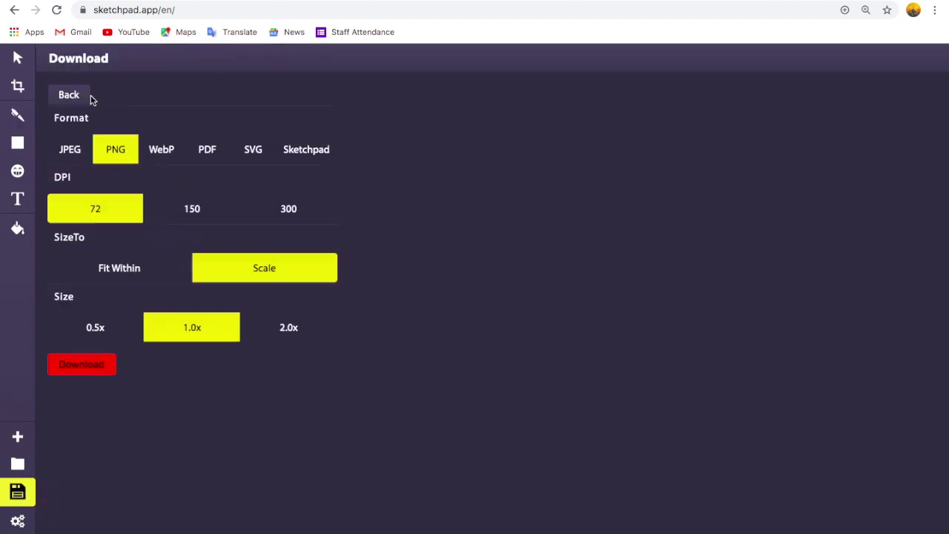
{"action": "left_click", "coordinate": [80, 154]}
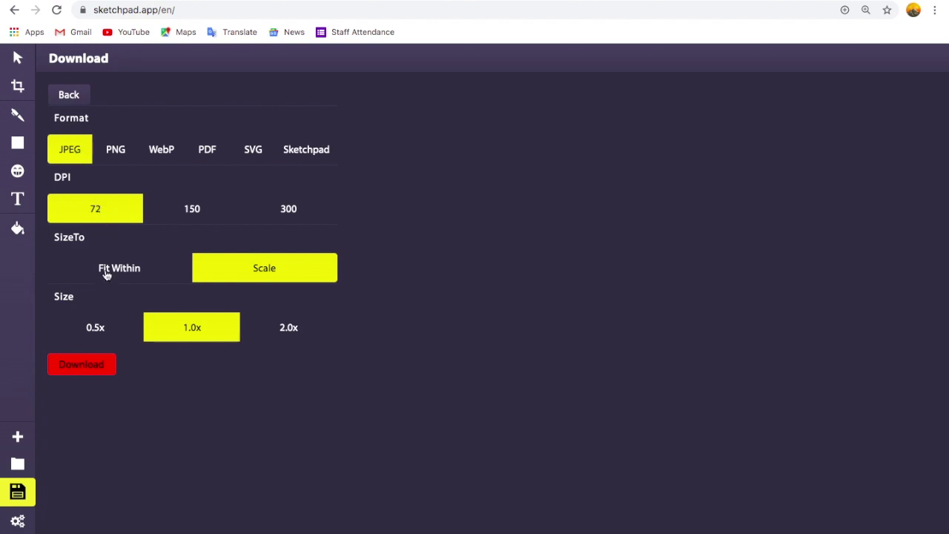
{"action": "left_click", "coordinate": [77, 363]}
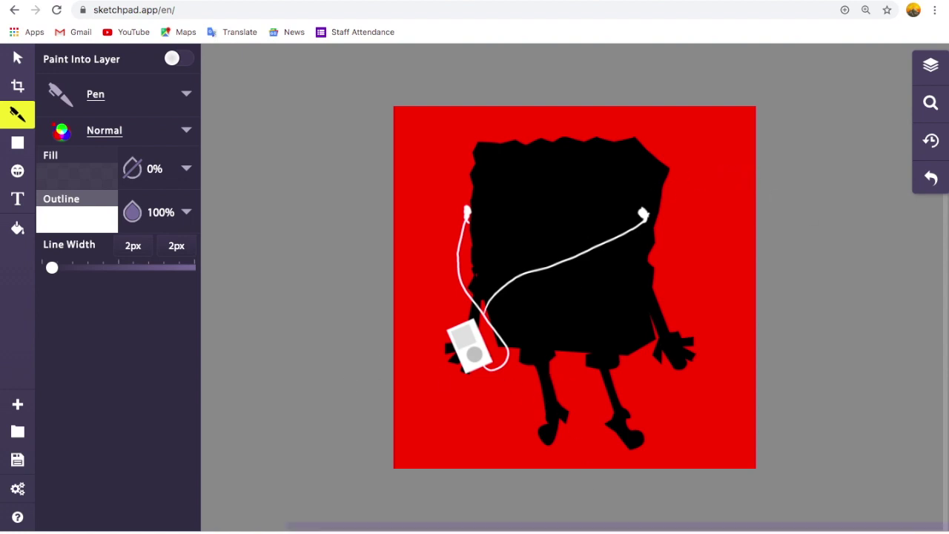
{"action": "mouse_move", "coordinate": [620, 530]}
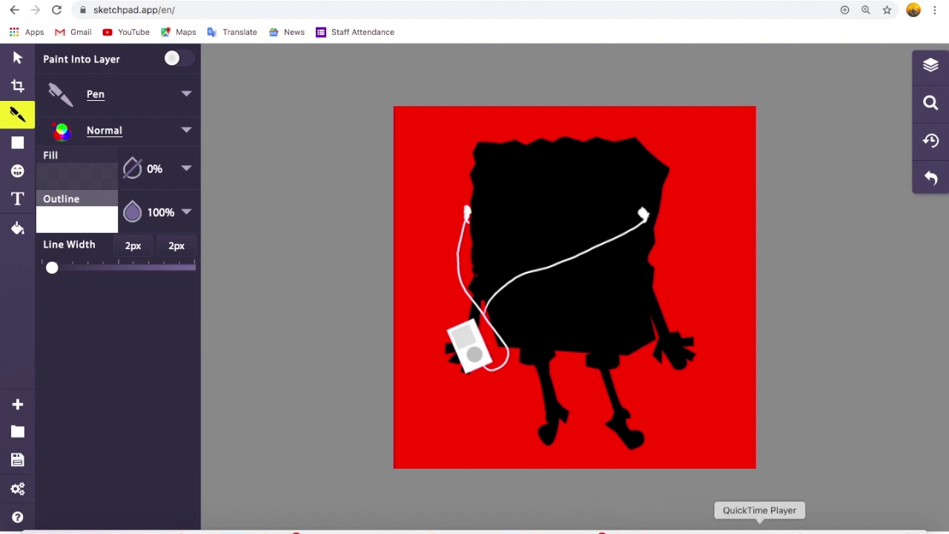
{"action": "key", "text": "super+shift+f"}
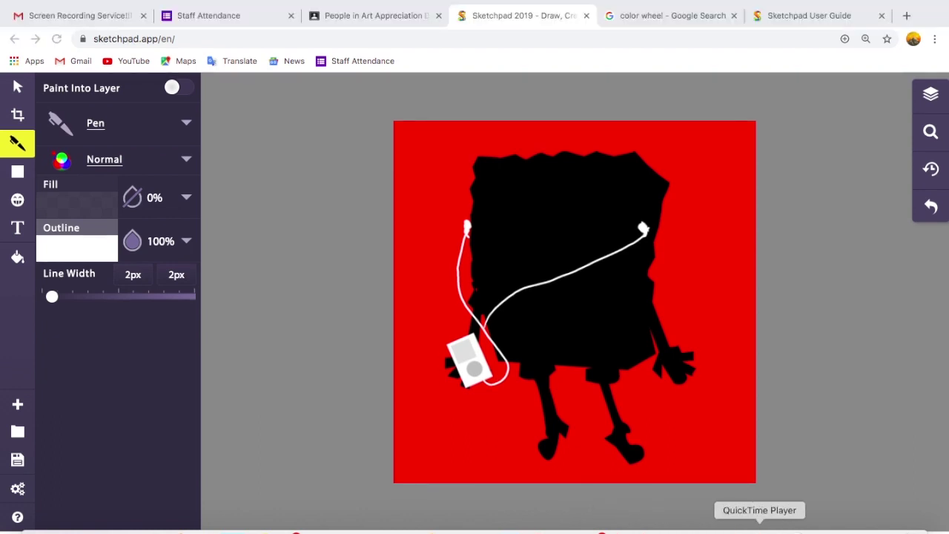